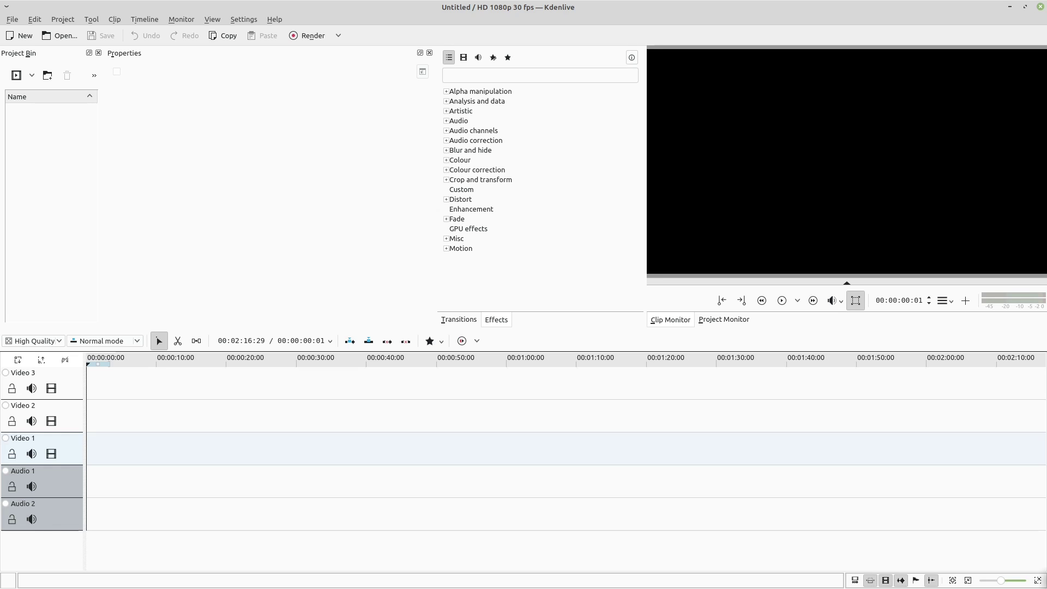
# Step: Switch to Chromium, show the YouTube video on enabling NVIDIA NVENC rendering in Kdenlive, and dismiss the downloads bar
pyautogui.hotkey('alt', 'Tab')
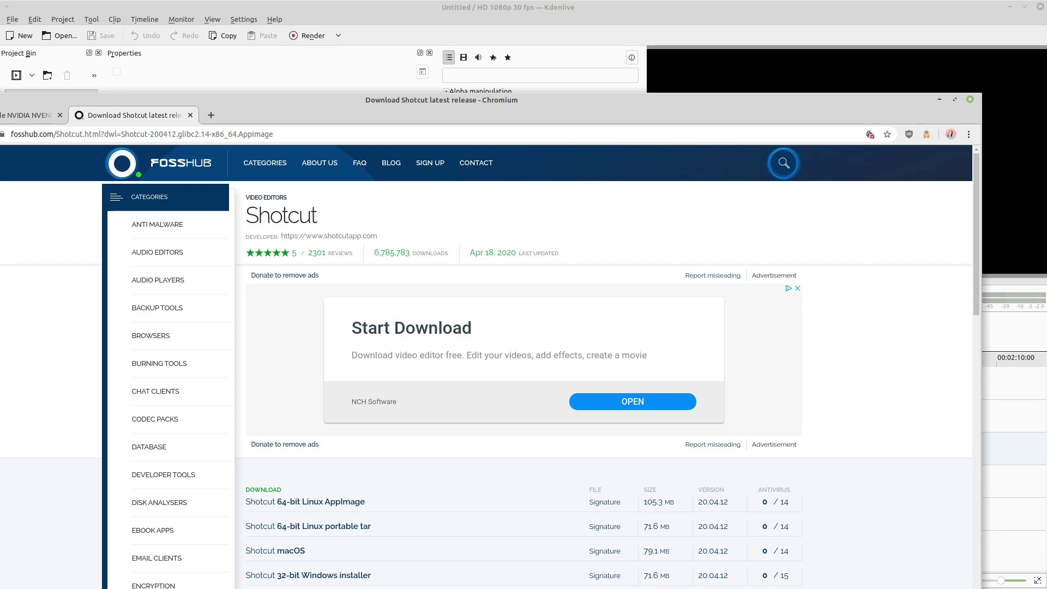
pyautogui.hotkey('ctrl', 'pageup')
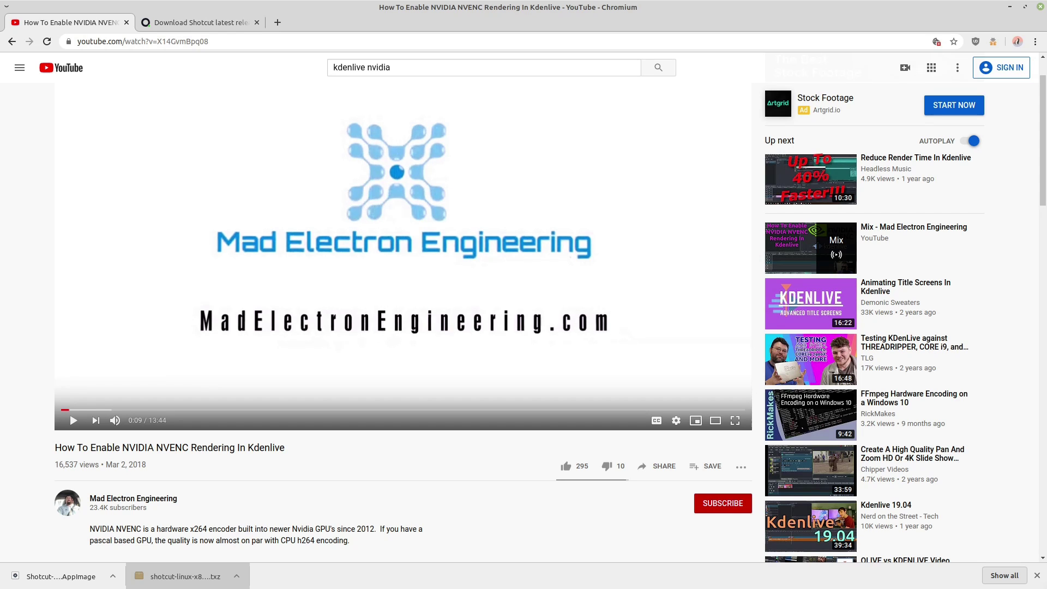
pyautogui.click(1037, 576)
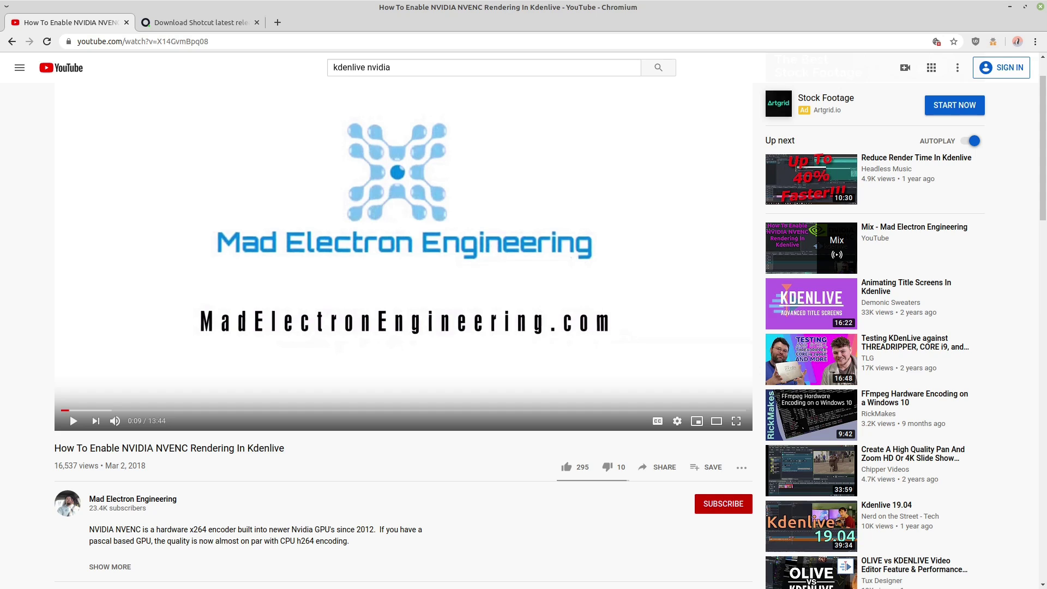
# Step: Return from the FossHub page to Shotcut's download page and look over the GNU/Linux portable tar and AppImage options
pyautogui.click(180, 23)
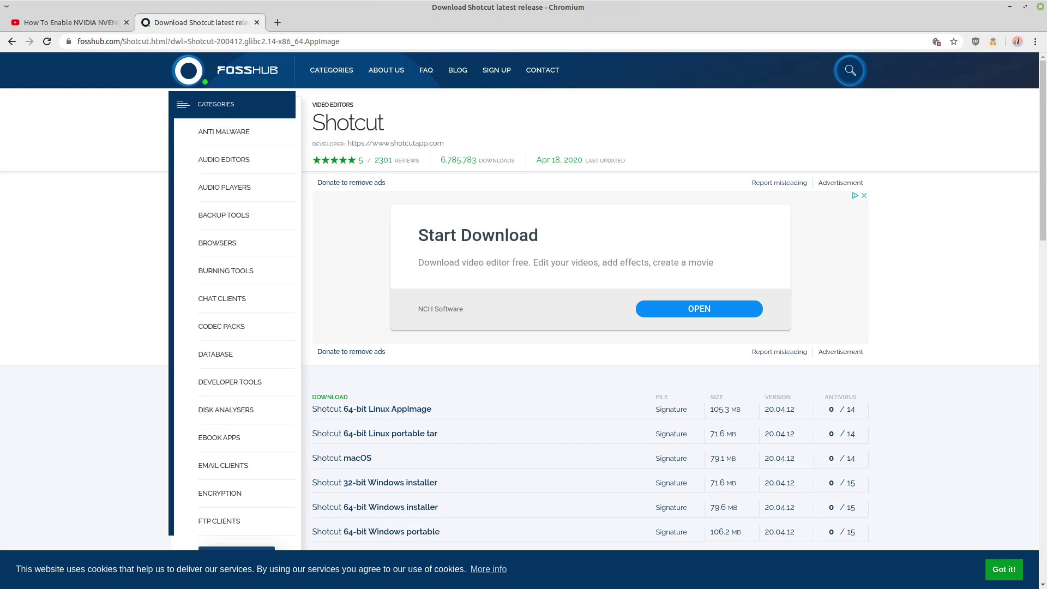
pyautogui.click(12, 41)
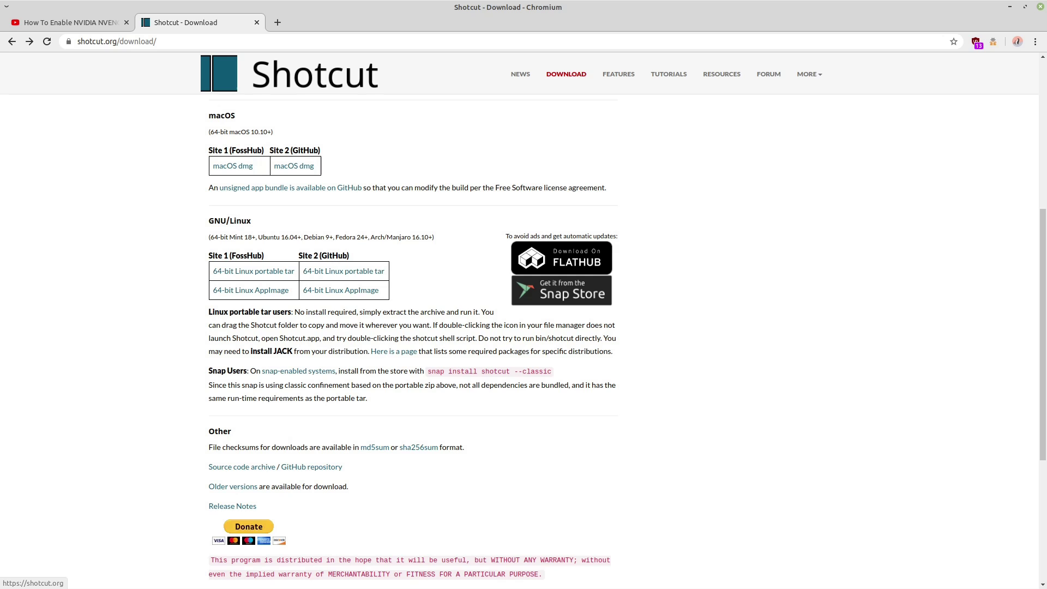
pyautogui.scroll(-4, 523, 338)
pyautogui.scroll(2, 523, 338)
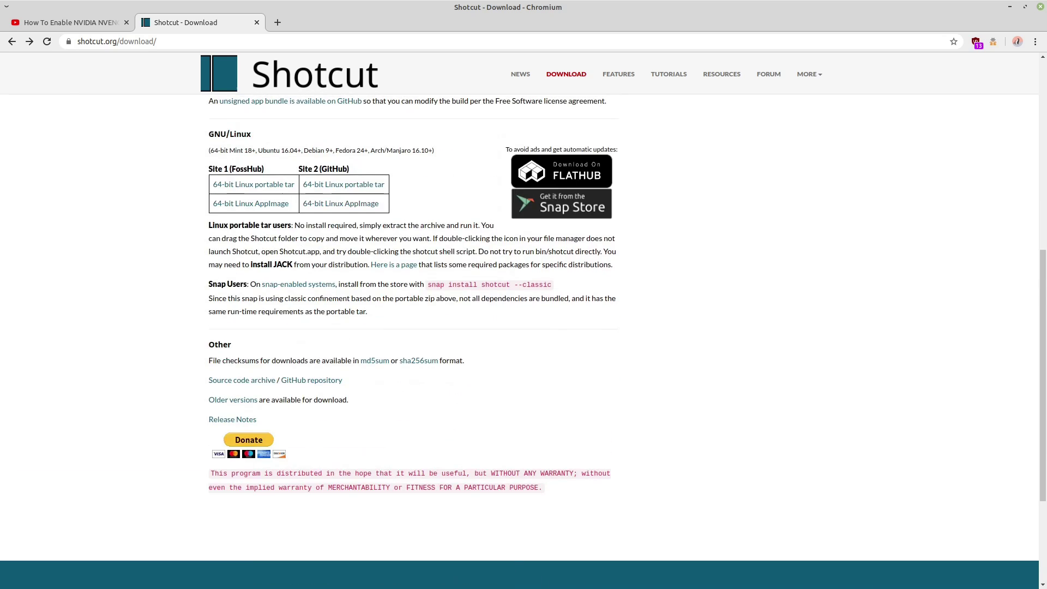
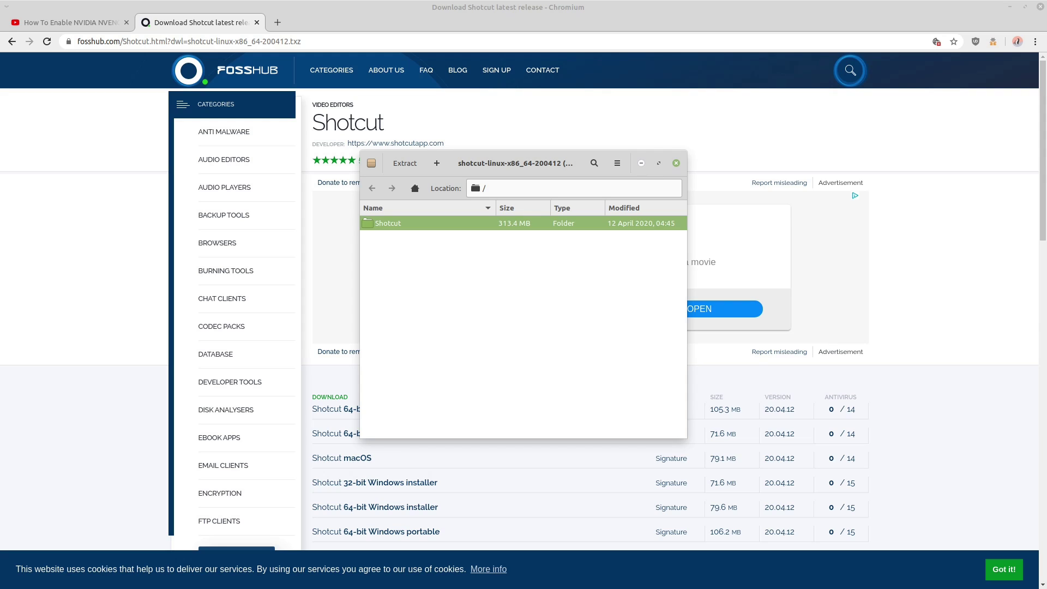
# Step: Close the Shotcut archive window and inspect the extracted Shotcut folder and its Shotcut.app subfolder in the file manager
pyautogui.click(676, 163)
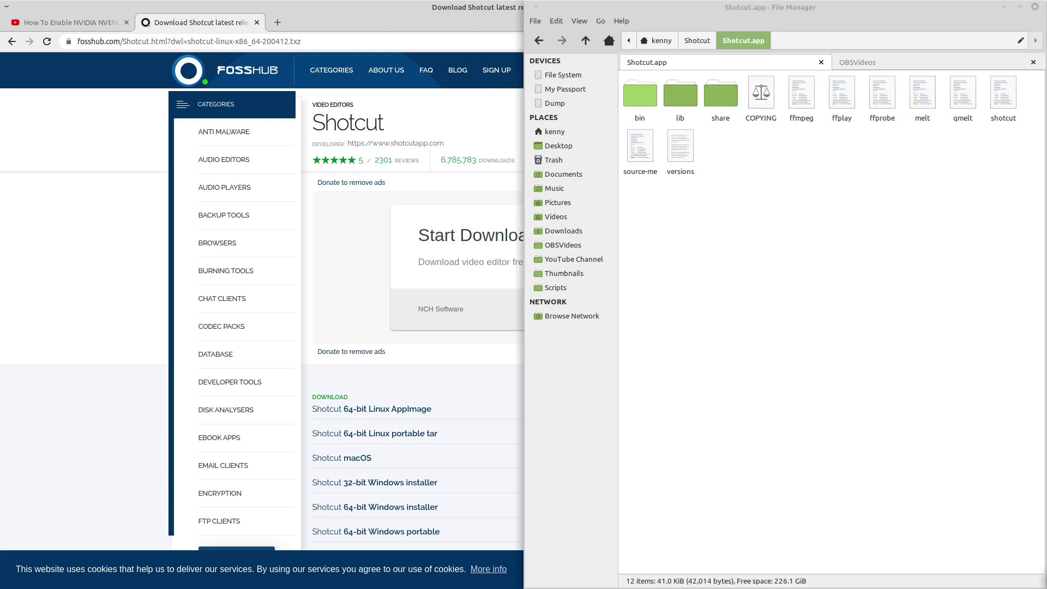
pyautogui.hotkey('alt', 'Up')
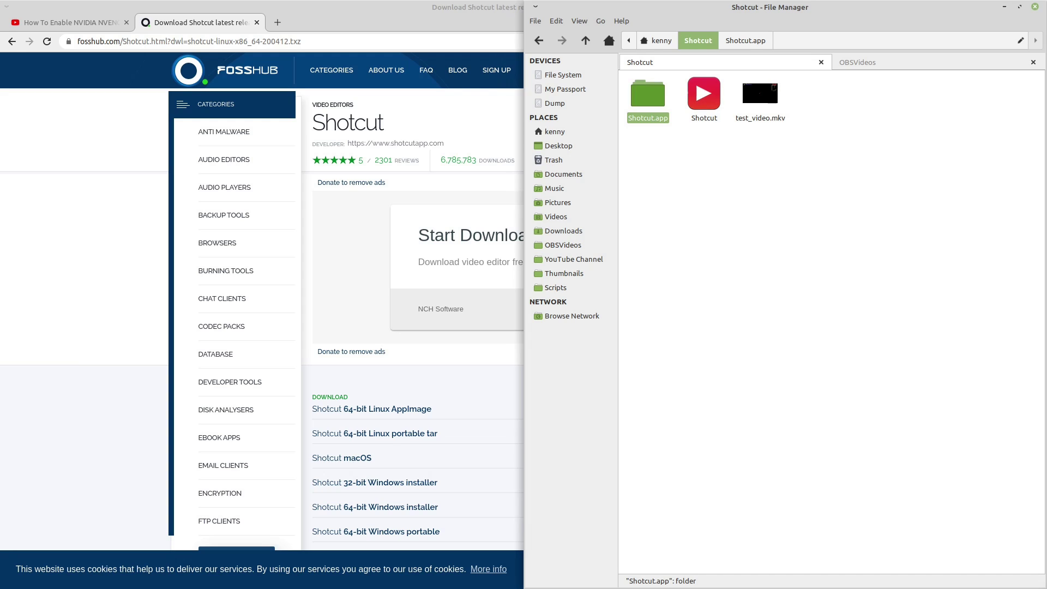
pyautogui.press('Return')
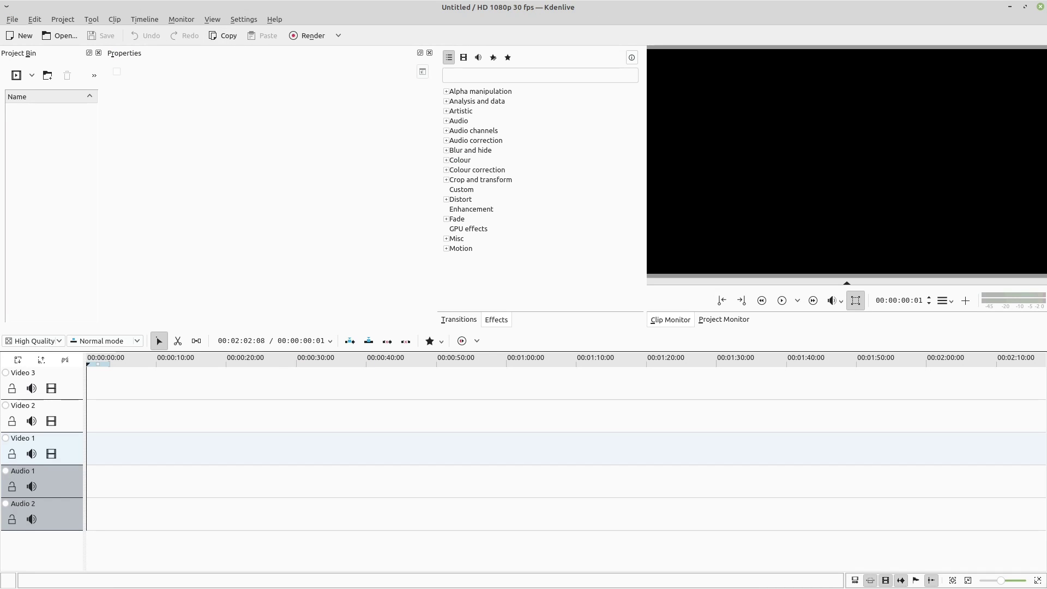
# Step: Switch to Kdenlive and open its configuration at the Environment page with the MLT environment paths
pyautogui.hotkey('alt', 's')
pyautogui.press('Escape')
pyautogui.hotkey('alt', 's')
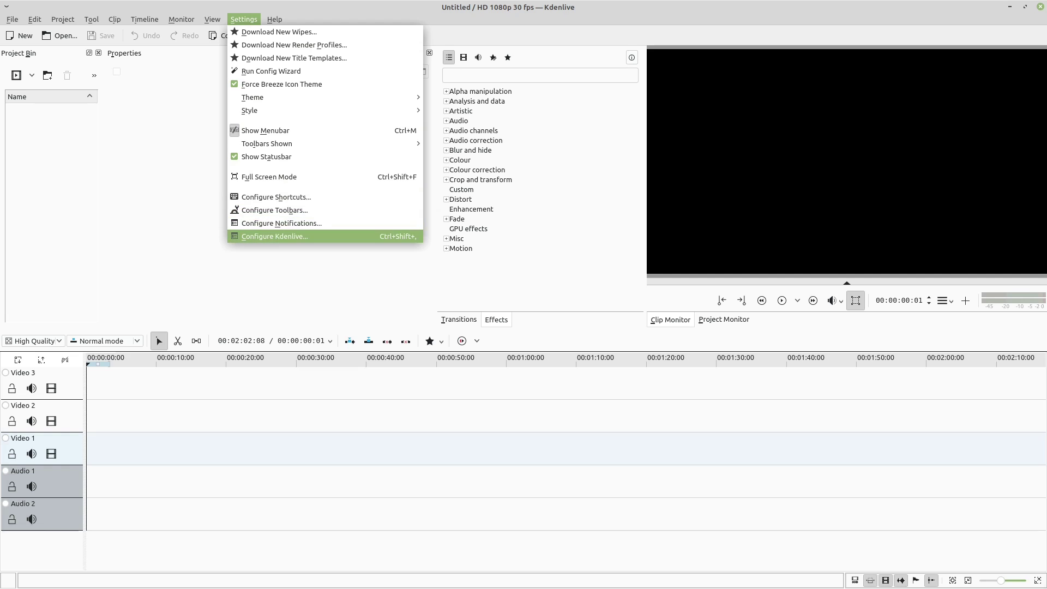
pyautogui.press('Return')
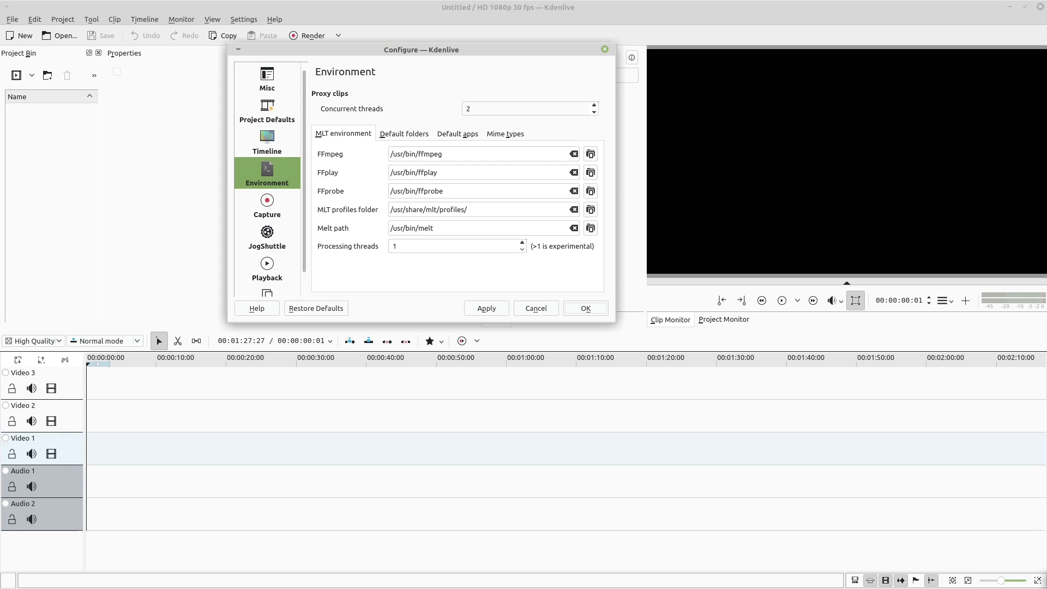
# Step: Copy the Shotcut.app folder path from the file manager and substitute it for /usr/bin in Kdenlive's FFmpeg path
pyautogui.hotkey('alt', 'Tab')
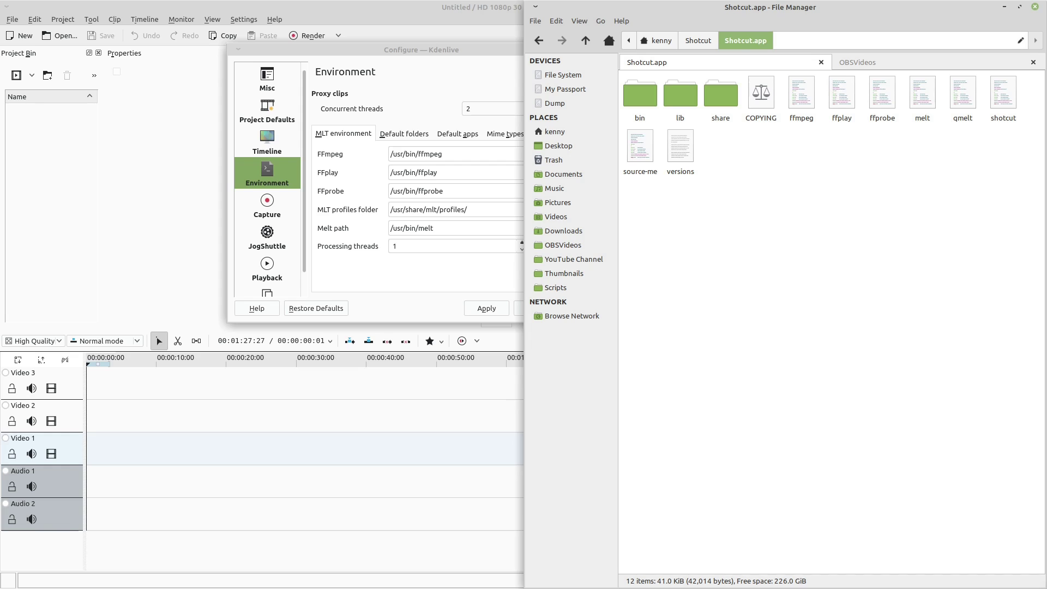
pyautogui.hotkey('ctrl', 'l')
pyautogui.hotkey('ctrl', 'c')
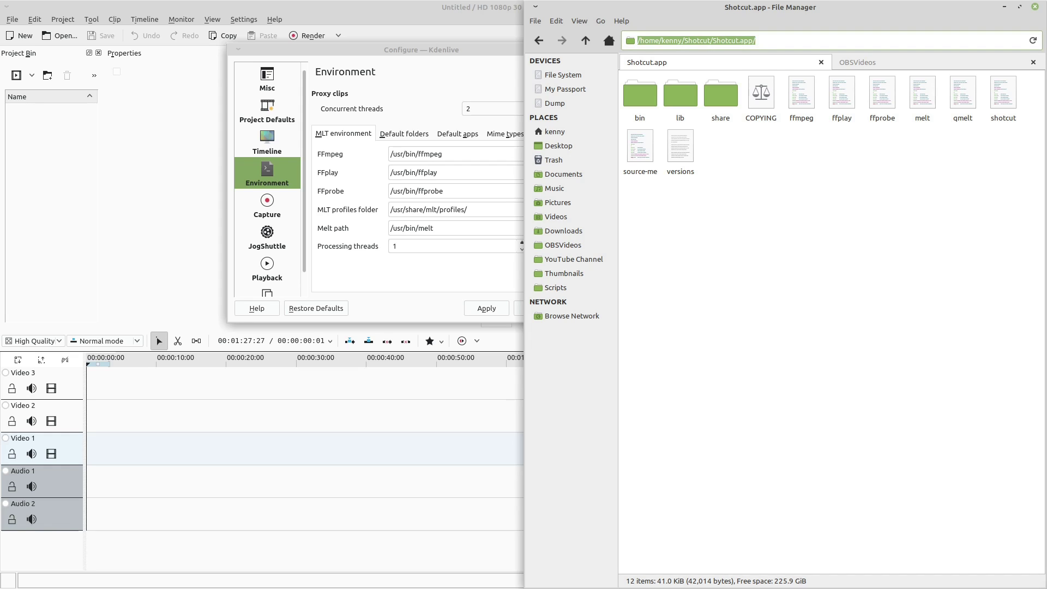
pyautogui.click(418, 154)
pyautogui.moveTo(417, 153); pyautogui.dragTo(391, 154)
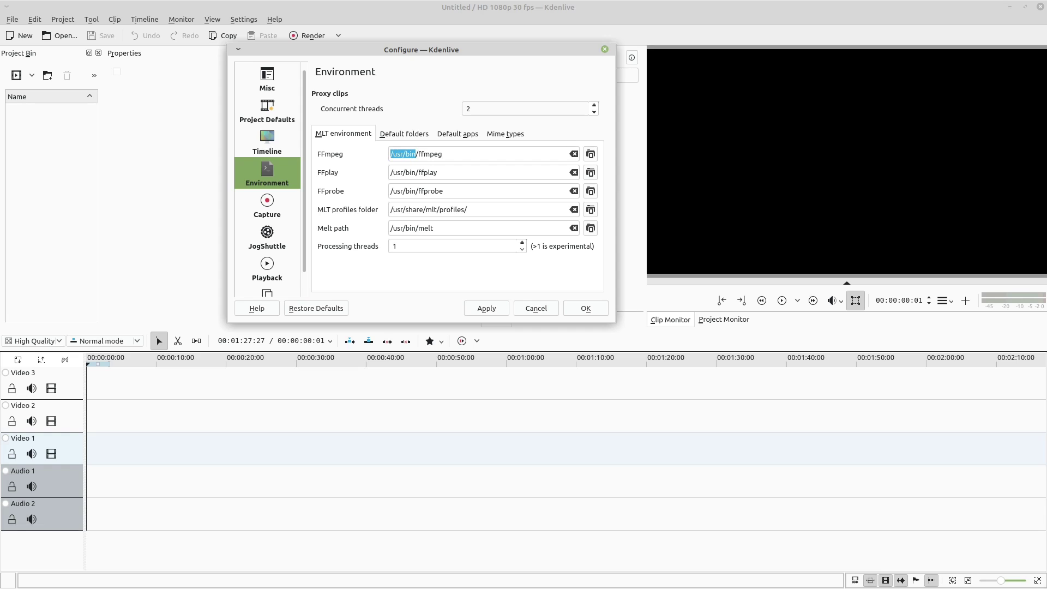
pyautogui.hotkey('ctrl', 'v')
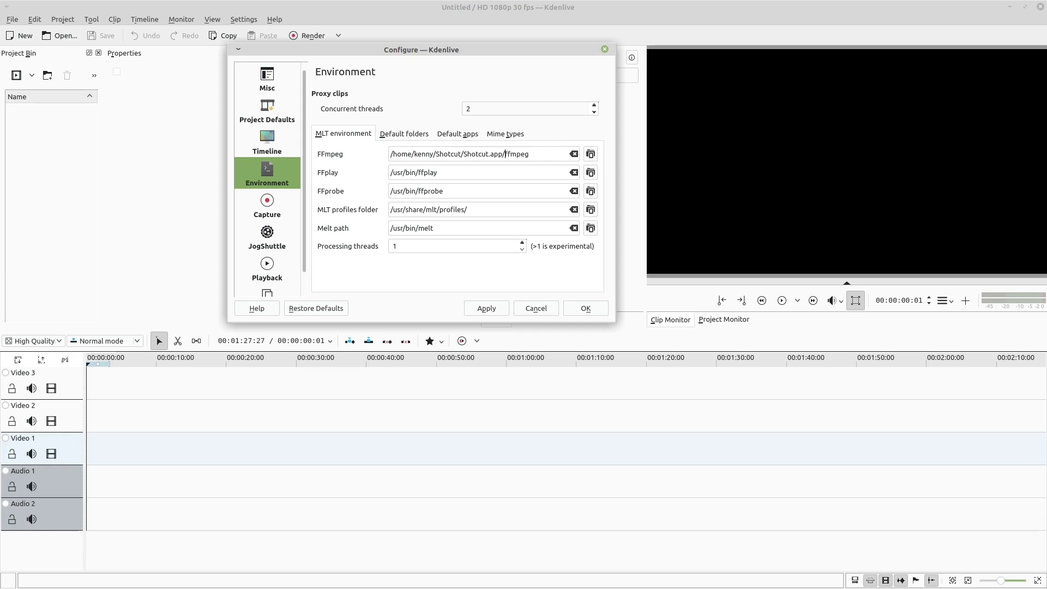
# Step: Point the FFplay and FFprobe paths to ffplay and ffprobe inside the Shotcut.app folder
pyautogui.moveTo(419, 172); pyautogui.dragTo(390, 173)
pyautogui.hotkey('ctrl', 'v')
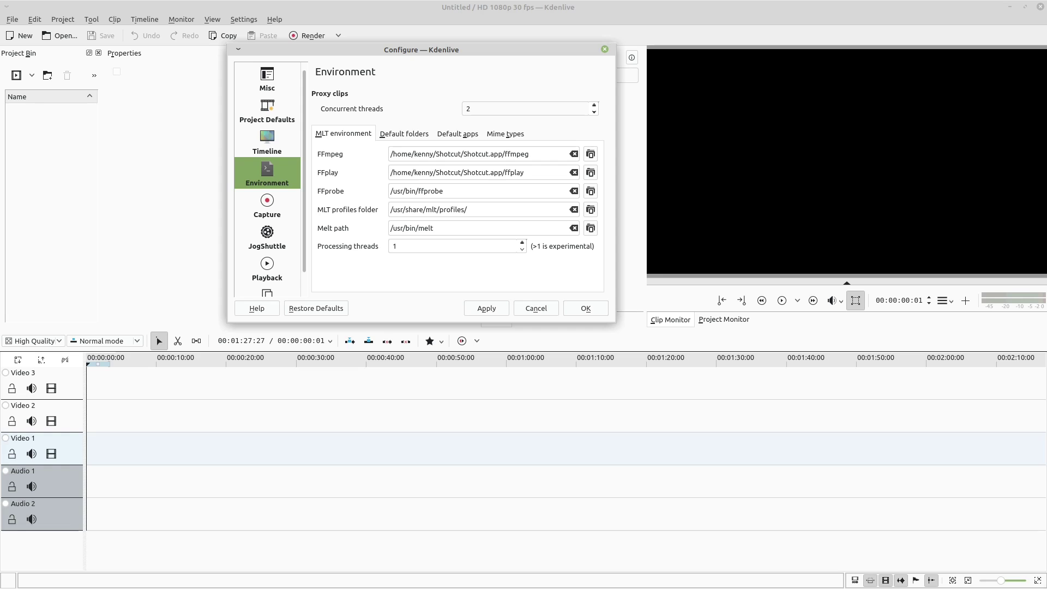
pyautogui.moveTo(418, 191); pyautogui.dragTo(390, 191)
pyautogui.hotkey('ctrl', 'v')
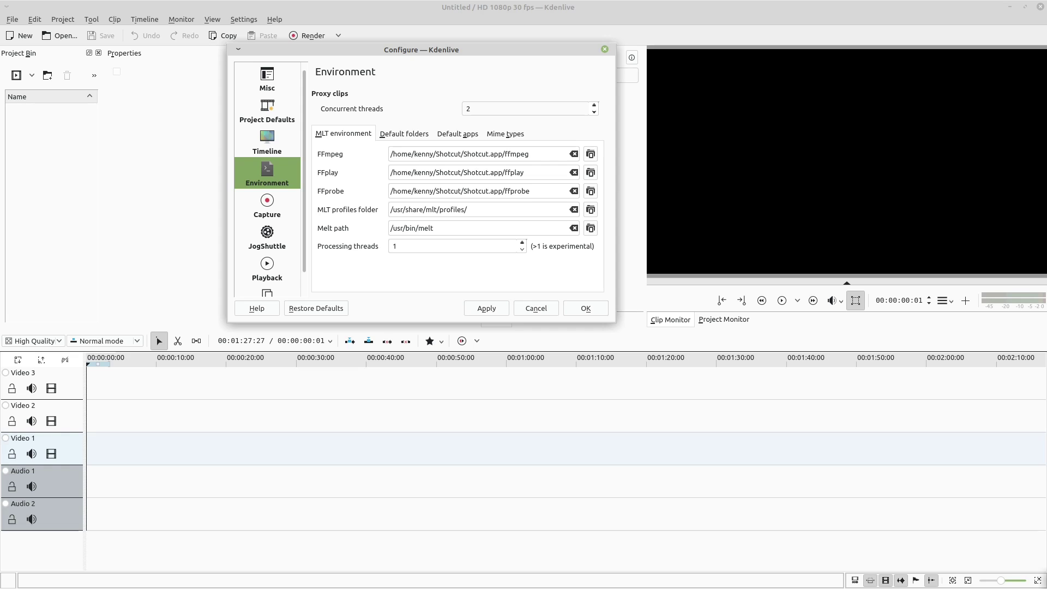
# Step: Examine the share/mlt/profiles folder inside Shotcut.app in the file manager and go back to Shotcut.app
pyautogui.hotkey('alt', 'Tab')
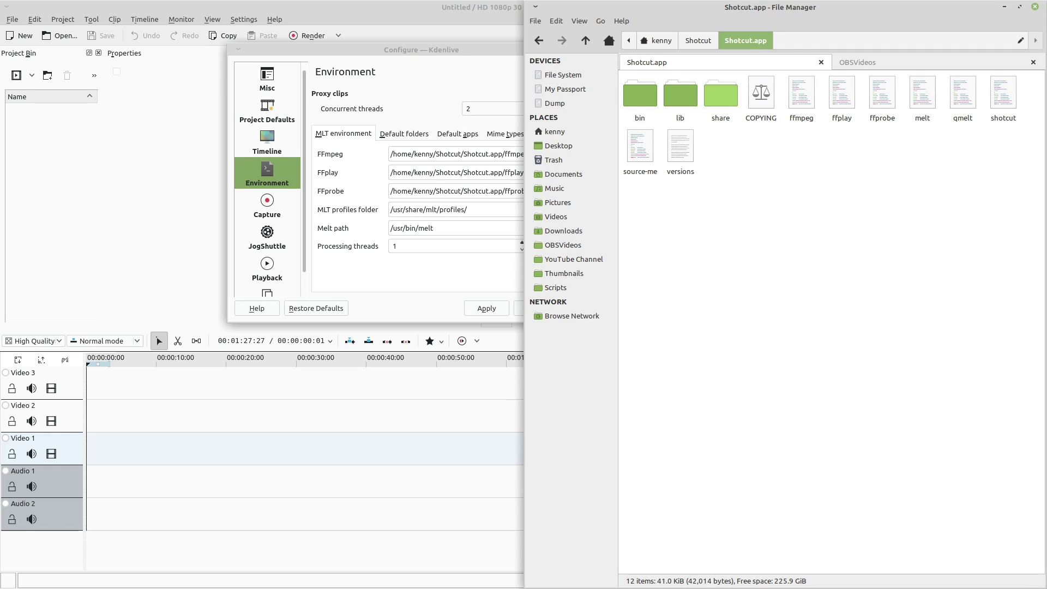
pyautogui.doubleClick(720, 96)
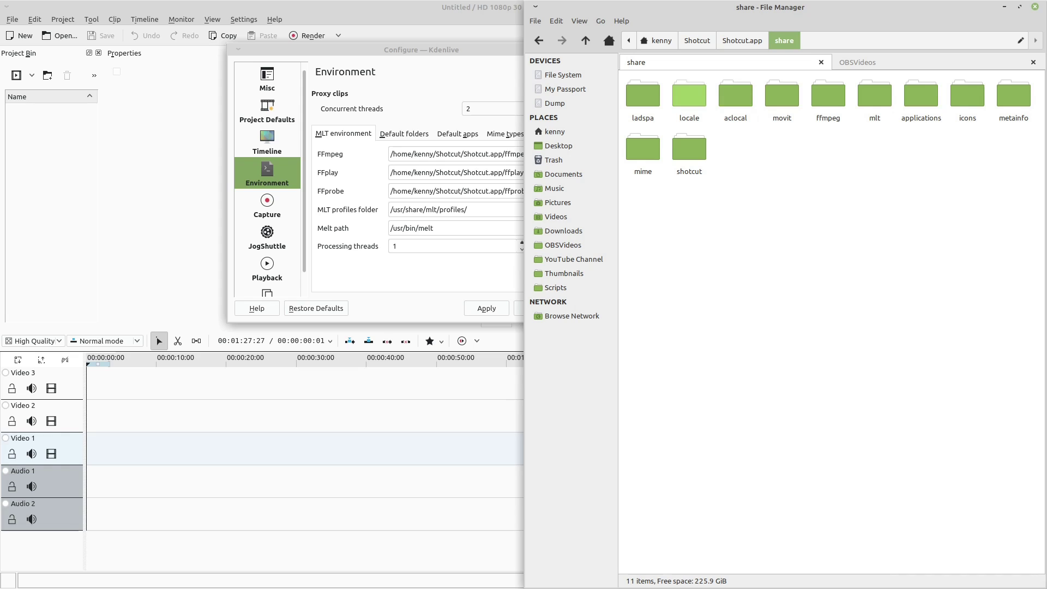
pyautogui.doubleClick(875, 95)
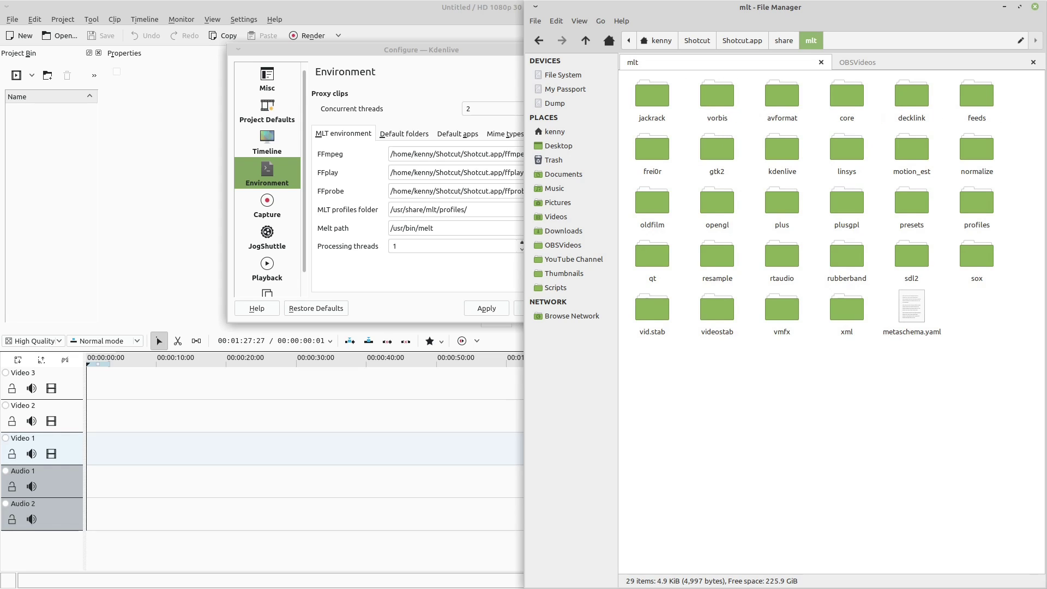
pyautogui.doubleClick(977, 202)
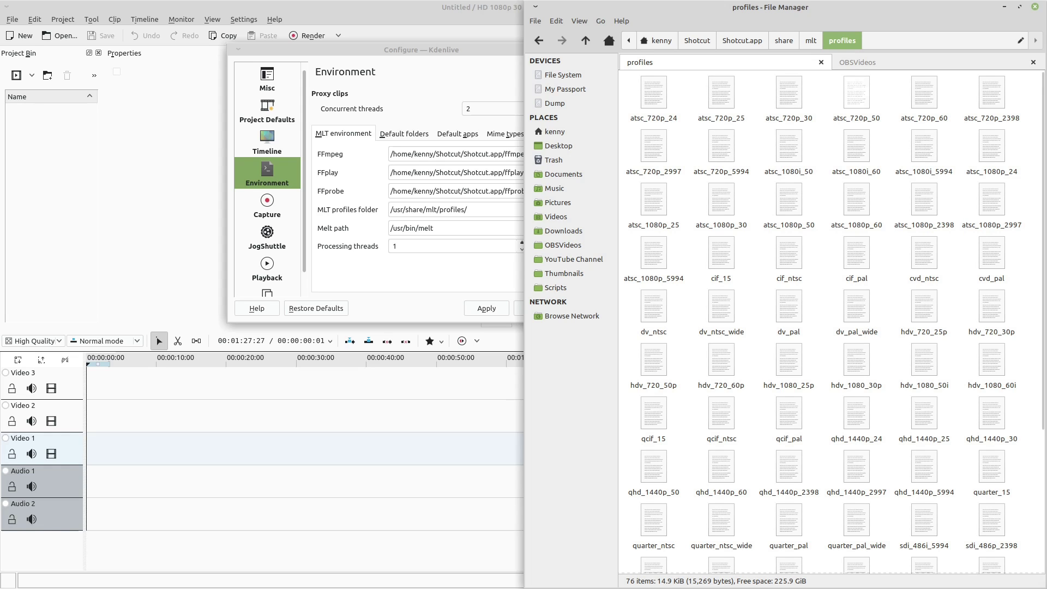
pyautogui.click(539, 40)
pyautogui.click(539, 40)
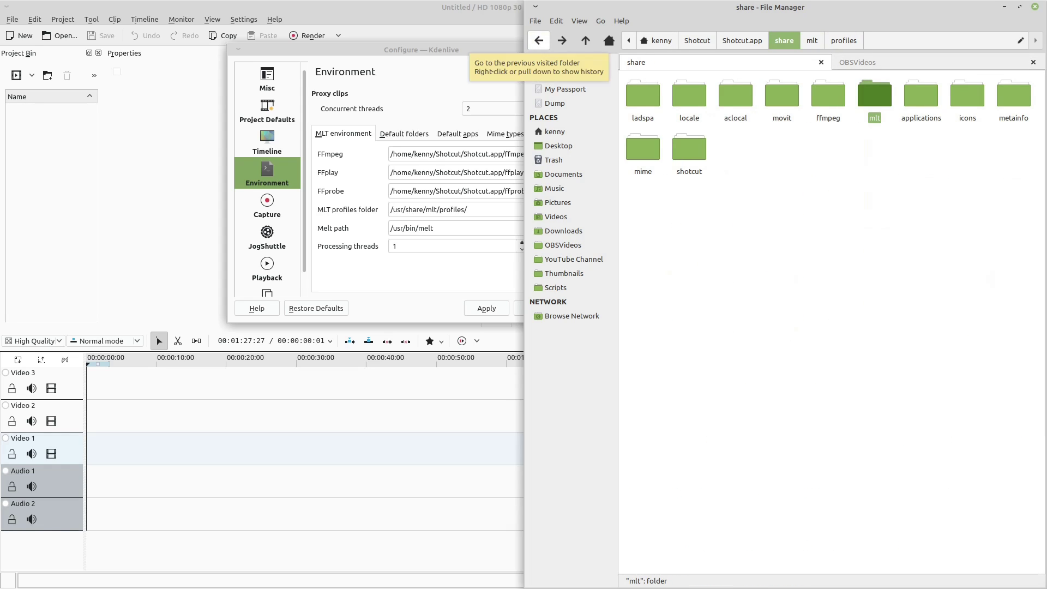
pyautogui.click(538, 41)
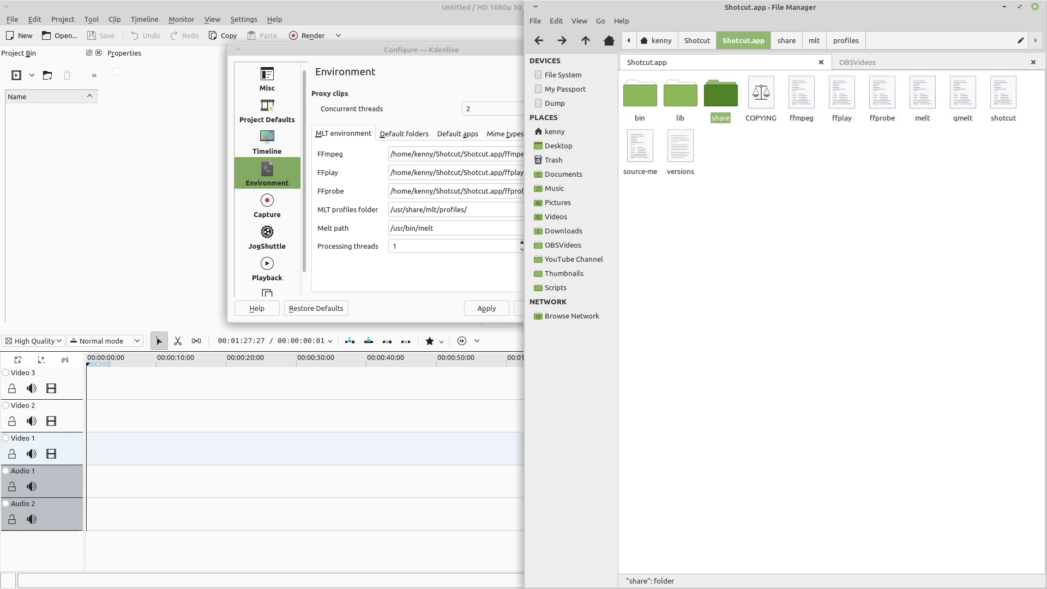
# Step: Set Kdenlive's MLT profiles folder to share/mlt/profiles/ inside the Shotcut.app folder
pyautogui.hotkey('ctrl', 'l')
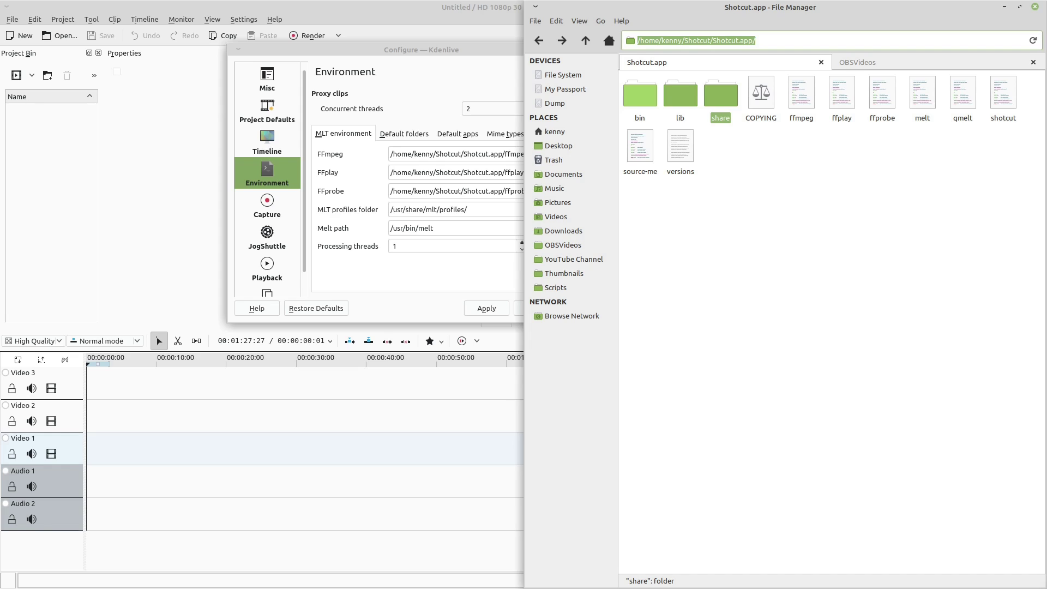
pyautogui.hotkey('alt', 'Tab')
pyautogui.write('/home/kenny/Shotcut/Shotcut.app/share')
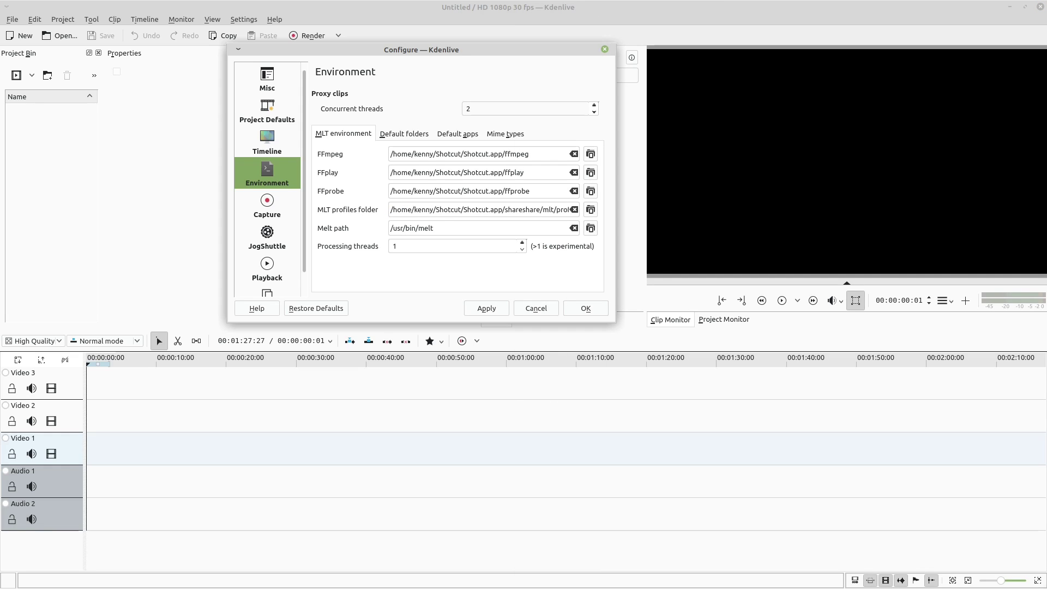
pyautogui.press('BackSpace')
pyautogui.press('BackSpace')
pyautogui.press('BackSpace')
pyautogui.press('BackSpace')
pyautogui.press('BackSpace')
pyautogui.moveTo(390, 209); pyautogui.dragTo(566, 209)
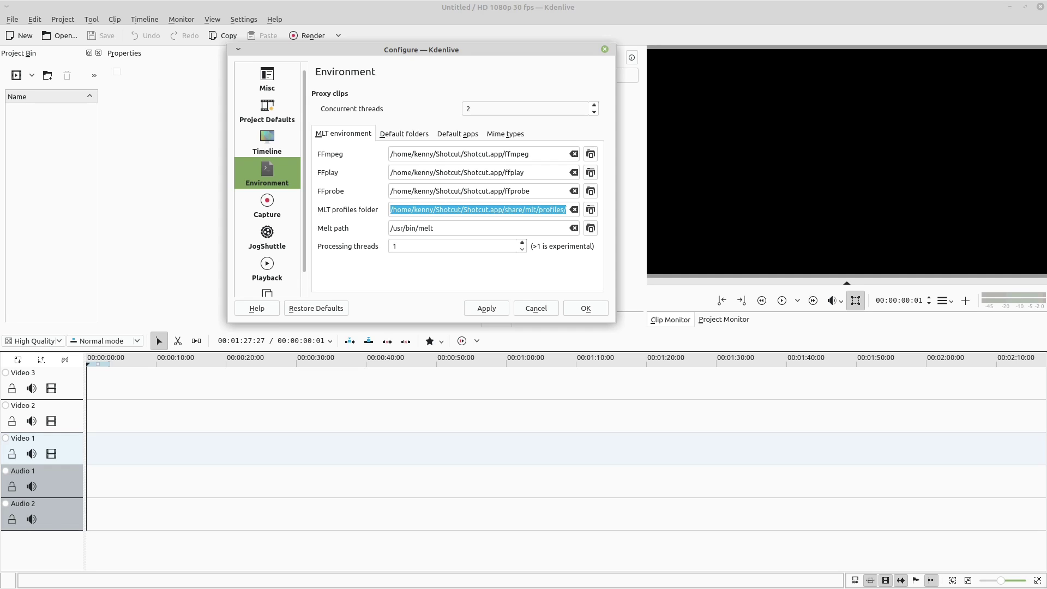
pyautogui.click(567, 209)
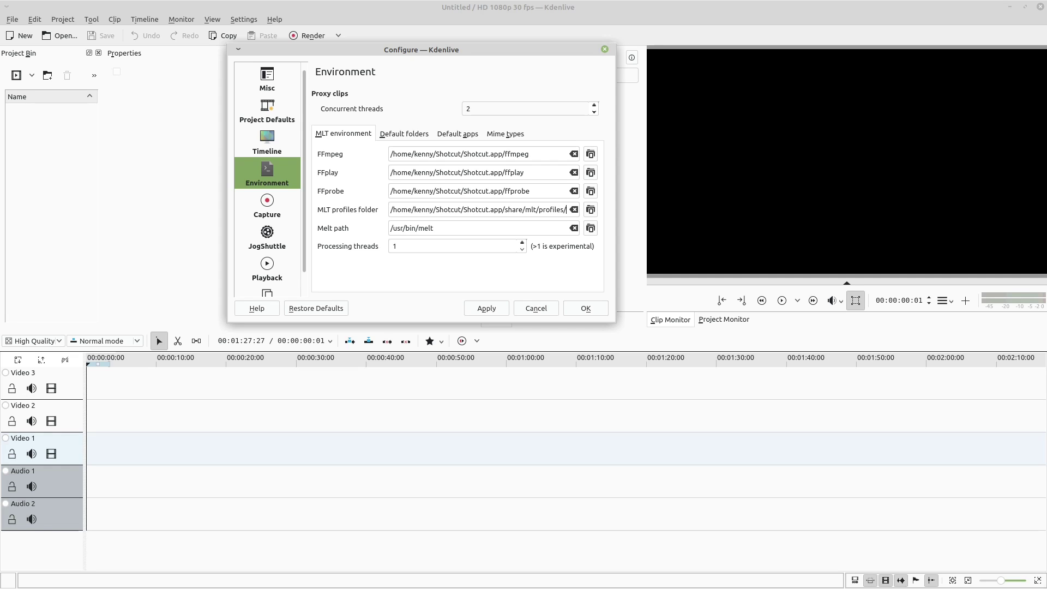
# Step: Set the Melt path to melt inside the Shotcut.app folder and check that script in the file manager
pyautogui.moveTo(419, 228); pyautogui.dragTo(390, 228)
pyautogui.write('/home/kenny/Shotcut/Shotcut.app/share')
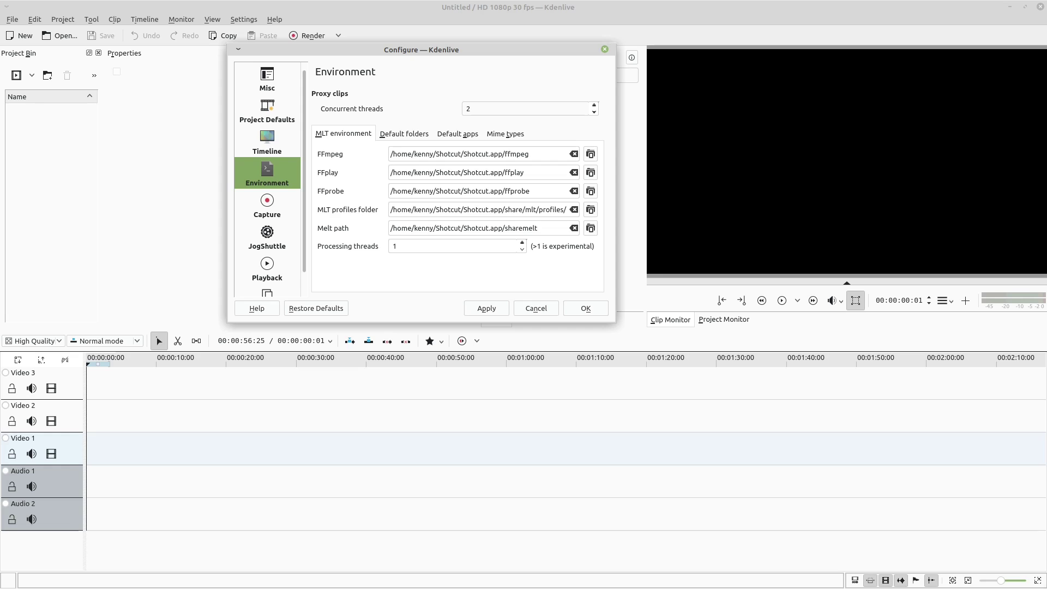
pyautogui.press('BackSpace')
pyautogui.press('BackSpace')
pyautogui.press('BackSpace')
pyautogui.press('BackSpace')
pyautogui.press('BackSpace')
pyautogui.hotkey('alt', 'Tab')
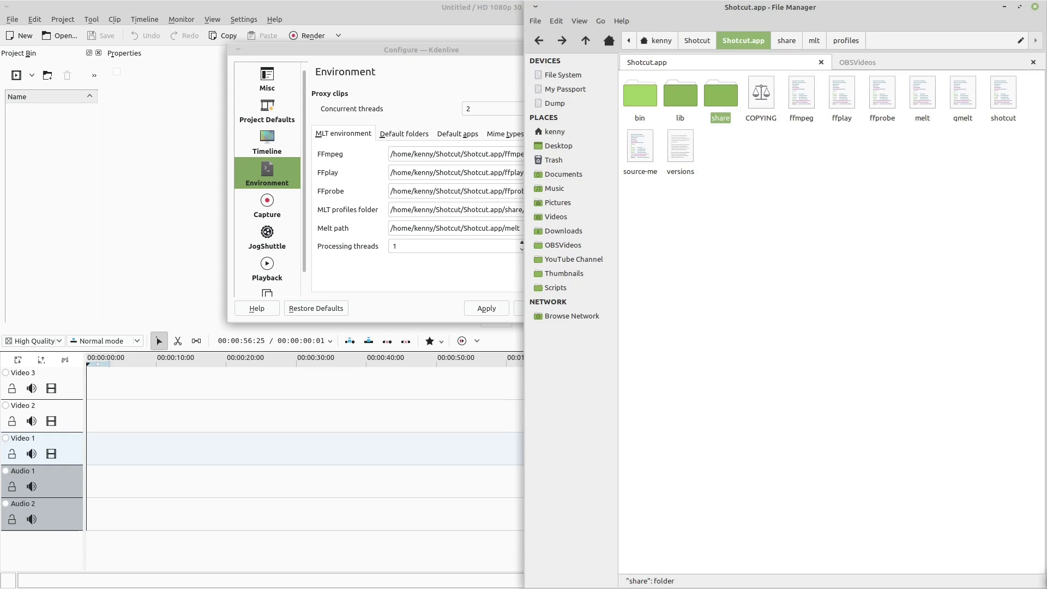
pyautogui.click(923, 94)
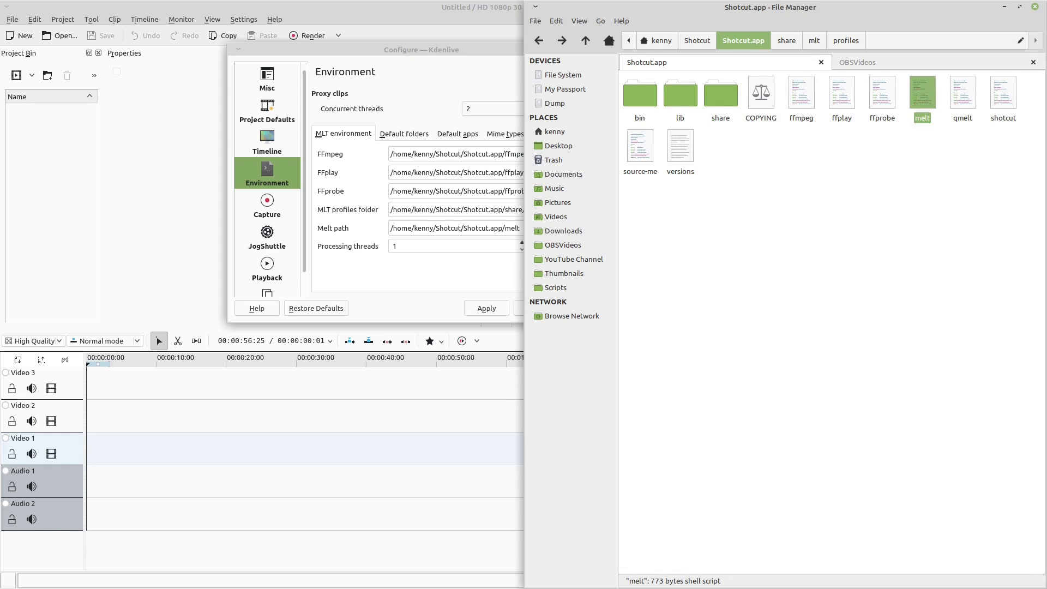
pyautogui.hotkey('alt', 'Tab')
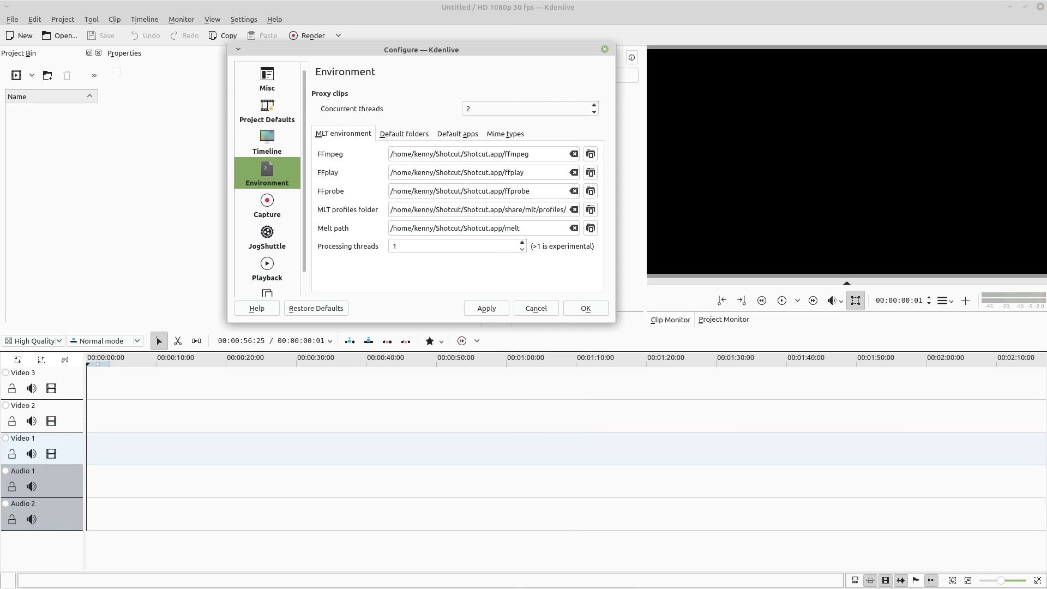
# Step: Apply and accept the new environment settings, and put the file manager window away to return to Kdenlive
pyautogui.hotkey('alt', 'a')
pyautogui.press('Return')
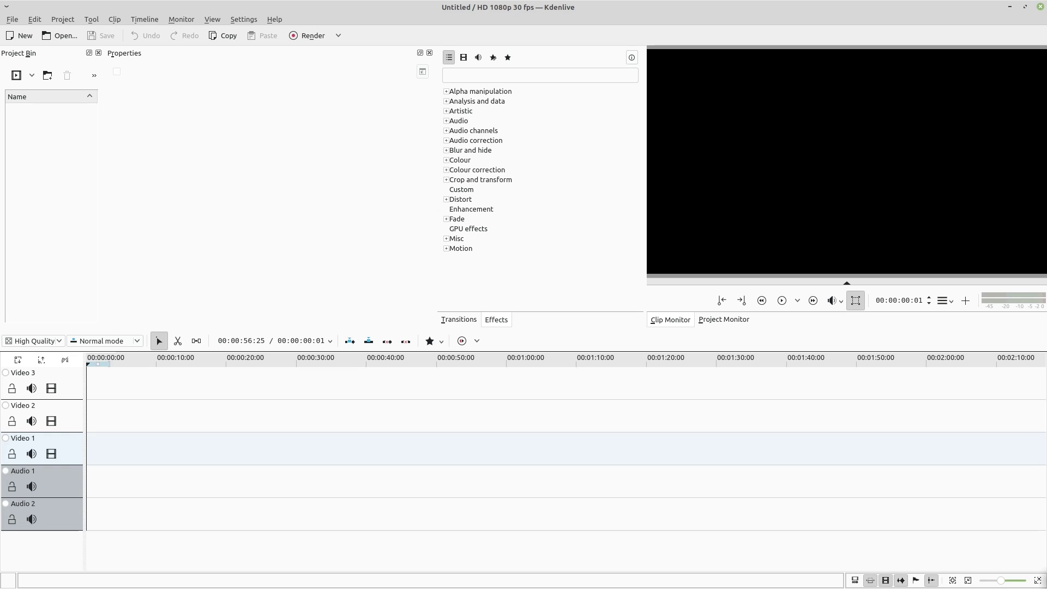
pyautogui.hotkey('alt', 'Tab')
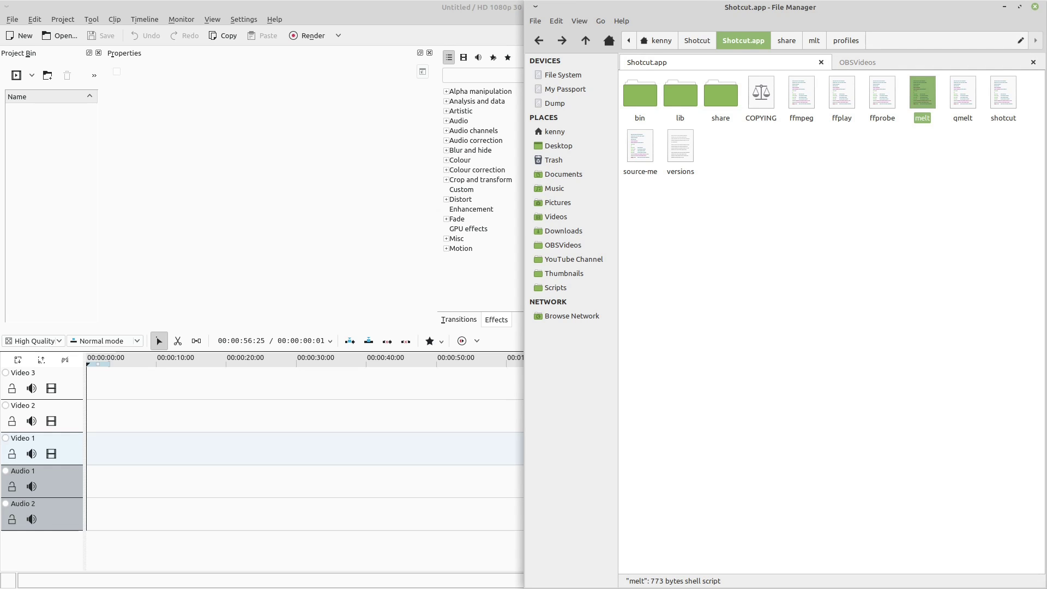
pyautogui.press('super+Down')
pyautogui.hotkey('alt', 'Tab')
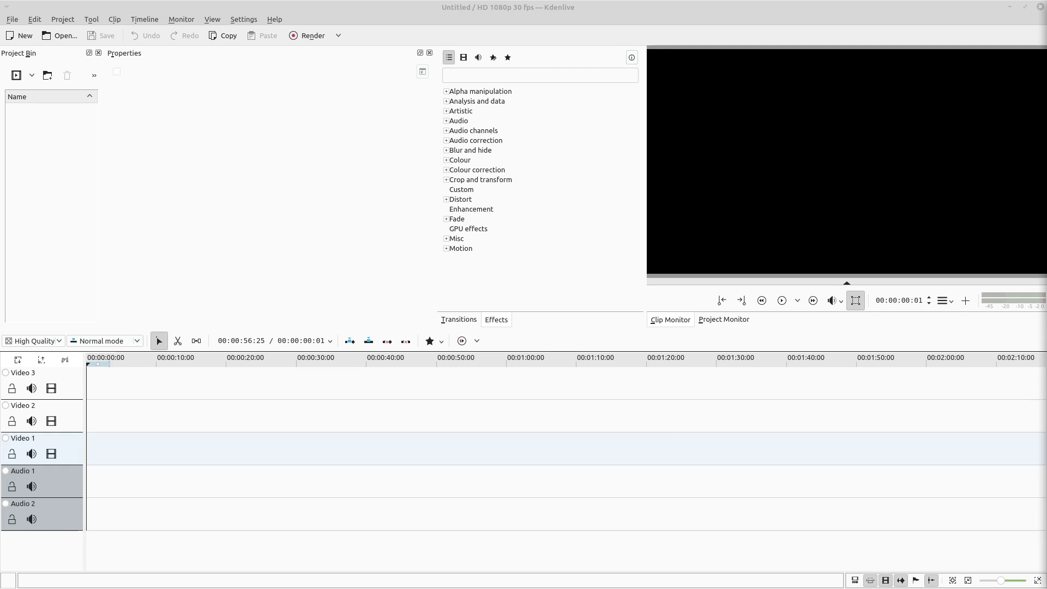
# Step: Import test_video.mkv into the project bin and place the clip at the start of the Video 1 track
pyautogui.moveTo(470, 215); pyautogui.dragTo(51, 161)
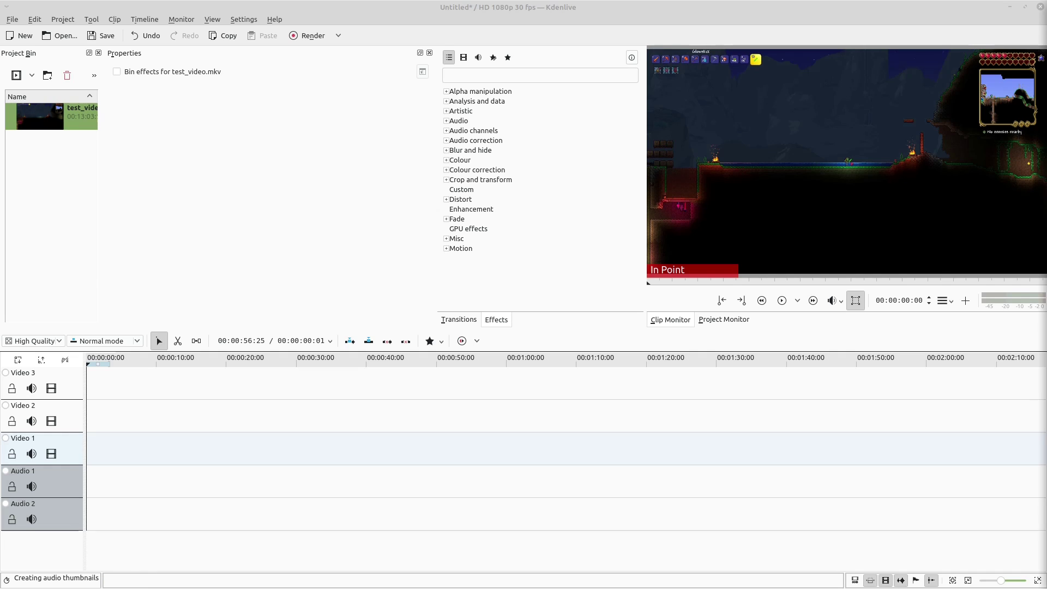
pyautogui.moveTo(40, 117); pyautogui.dragTo(113, 465)
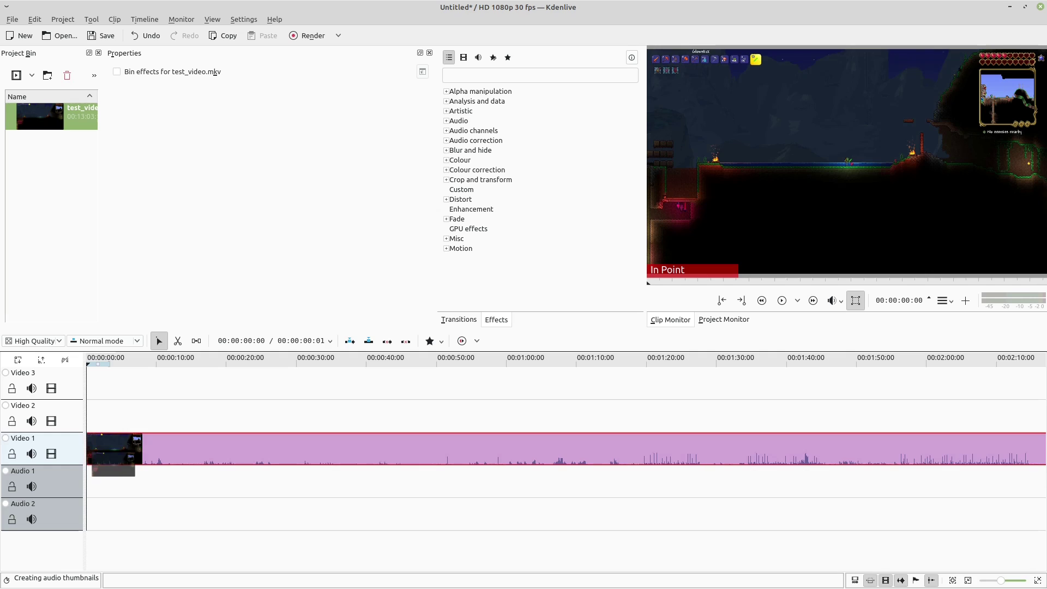
pyautogui.press('Escape')
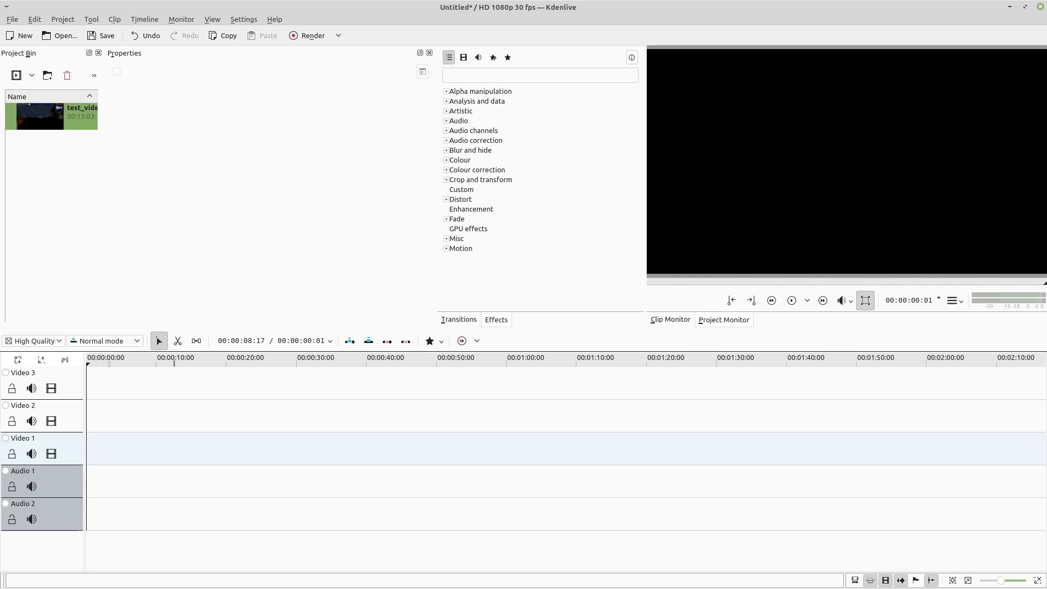
pyautogui.moveTo(36, 116); pyautogui.dragTo(114, 449)
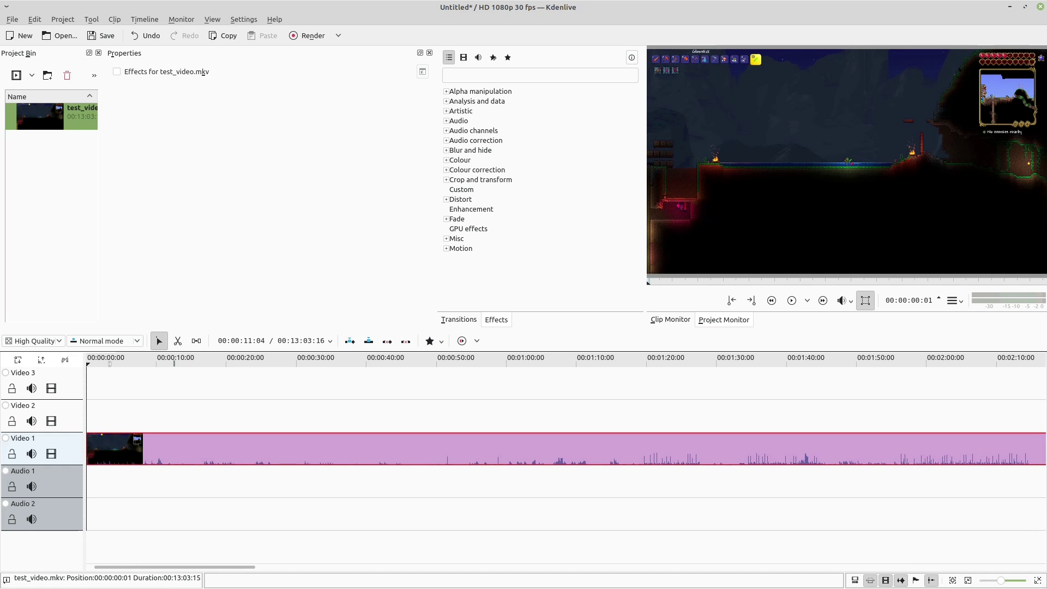
# Step: Render the full project to testfileNVENC.mp4 with the Custom YouTube 1080p nvec_h264 profile, showing the additional render options
pyautogui.click(309, 35)
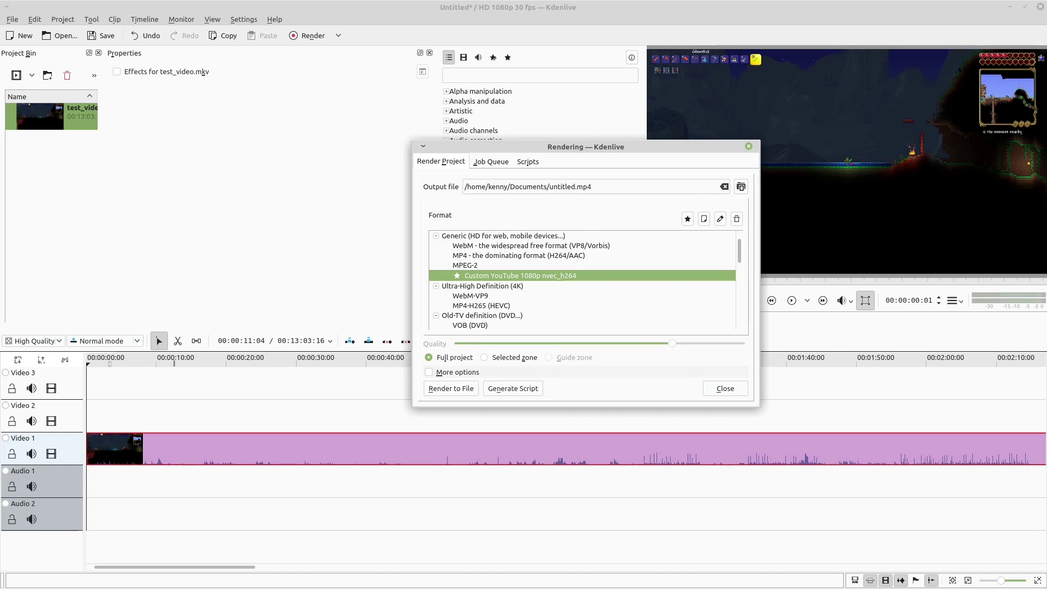
pyautogui.click(429, 372)
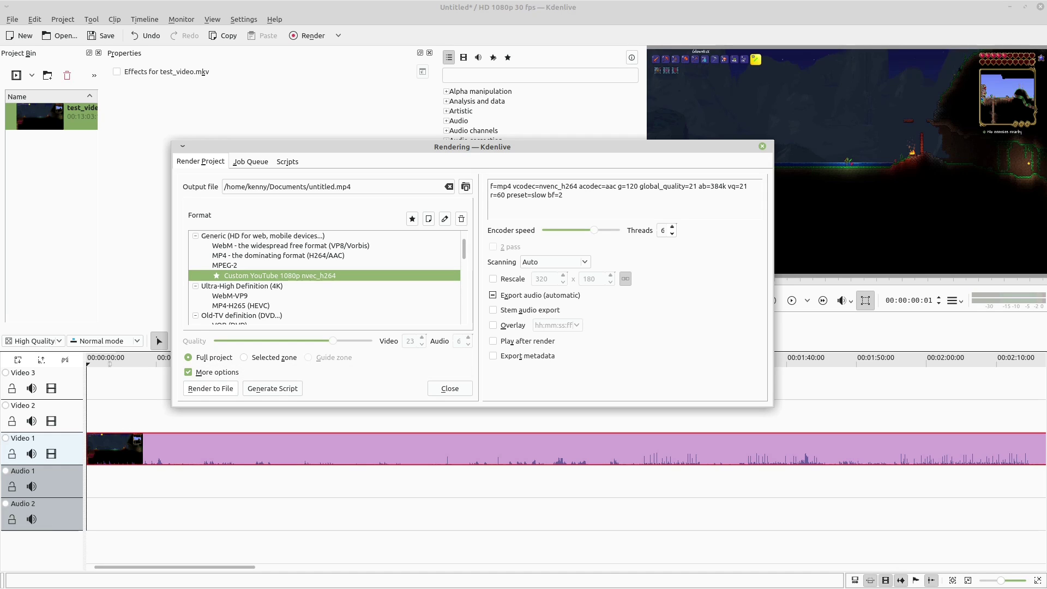
pyautogui.doubleClick(321, 187)
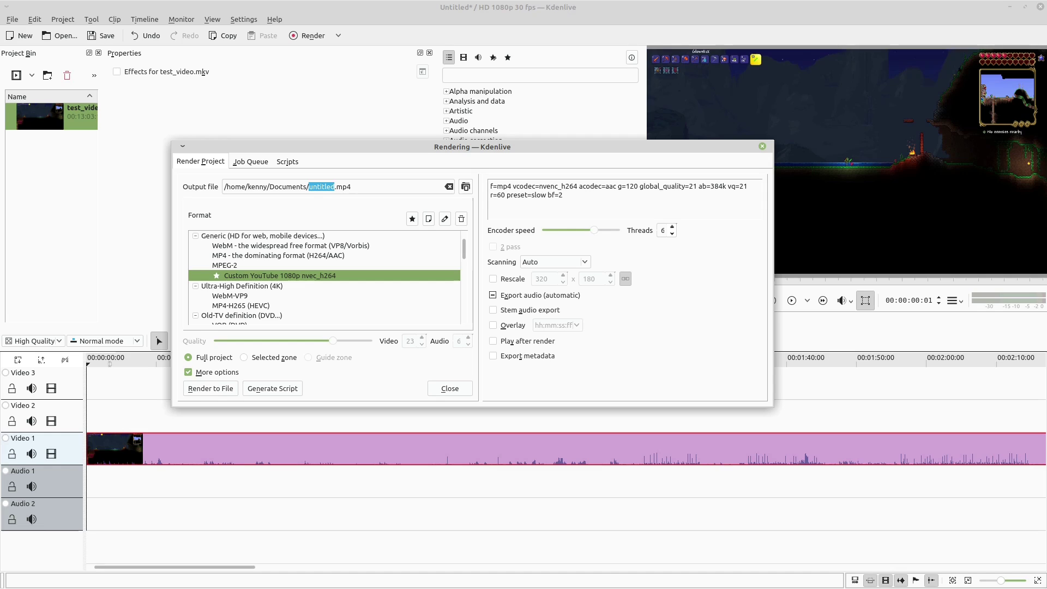
pyautogui.write('testfileNVENC')
pyautogui.press('Return')
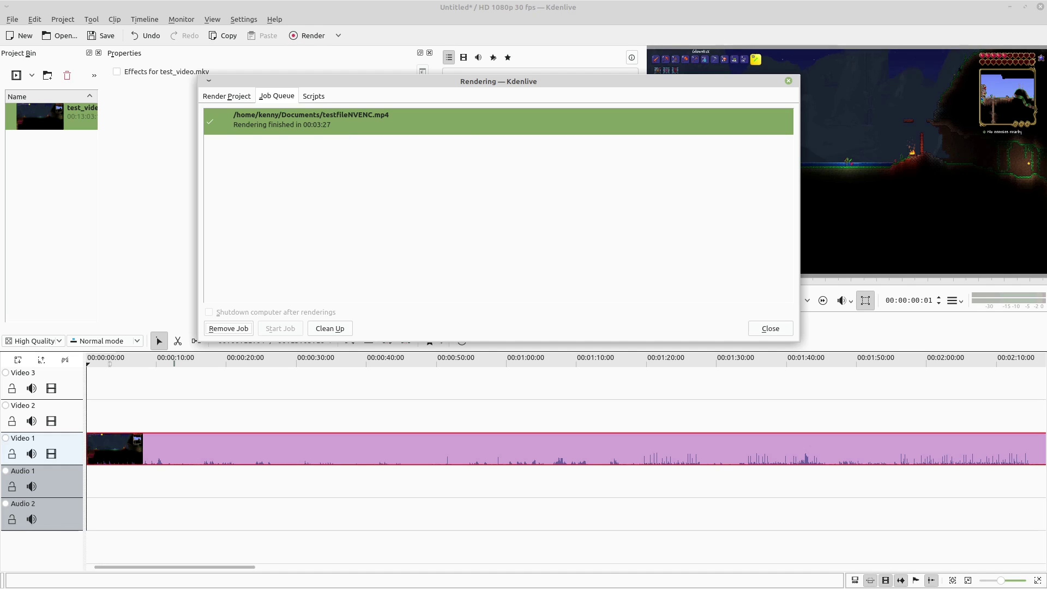
# Step: Close the finished render queue and save the project as test in the Documents folder
pyautogui.moveTo(545, 81); pyautogui.dragTo(421, 111)
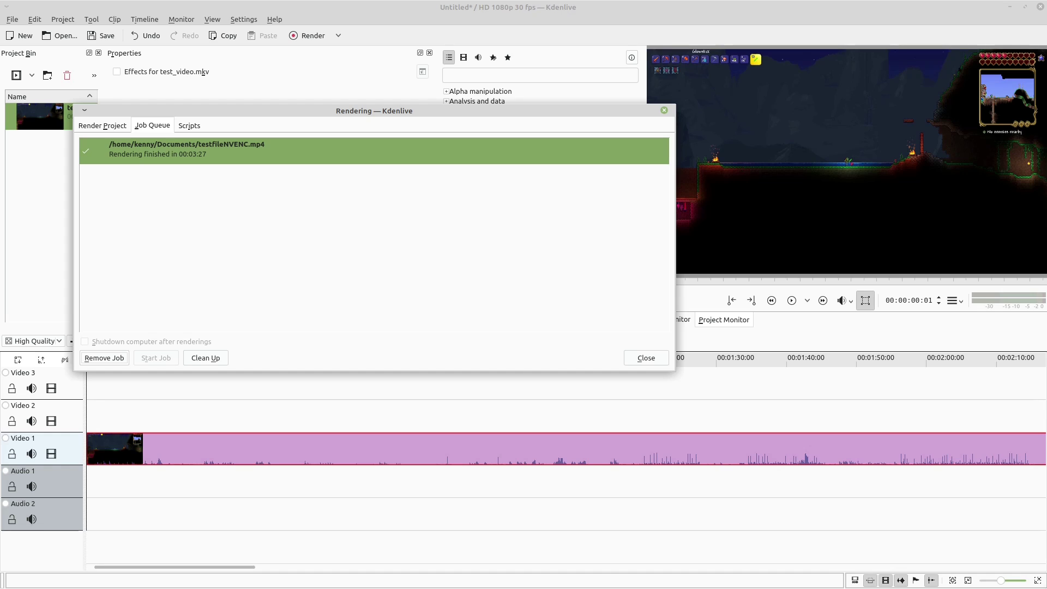
pyautogui.click(646, 358)
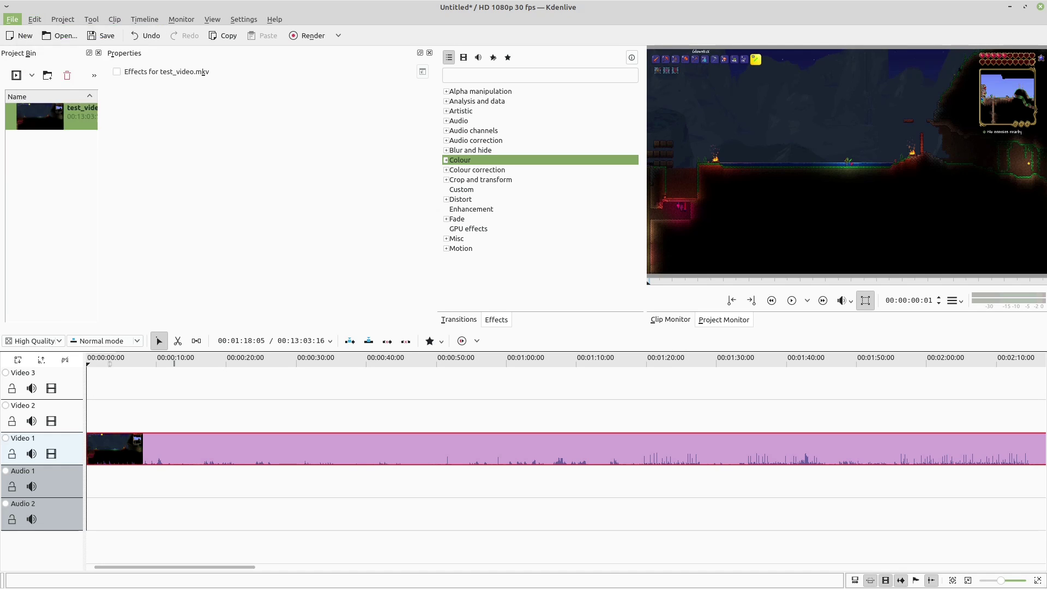
pyautogui.hotkey('alt', 'f')
pyautogui.press('Return')
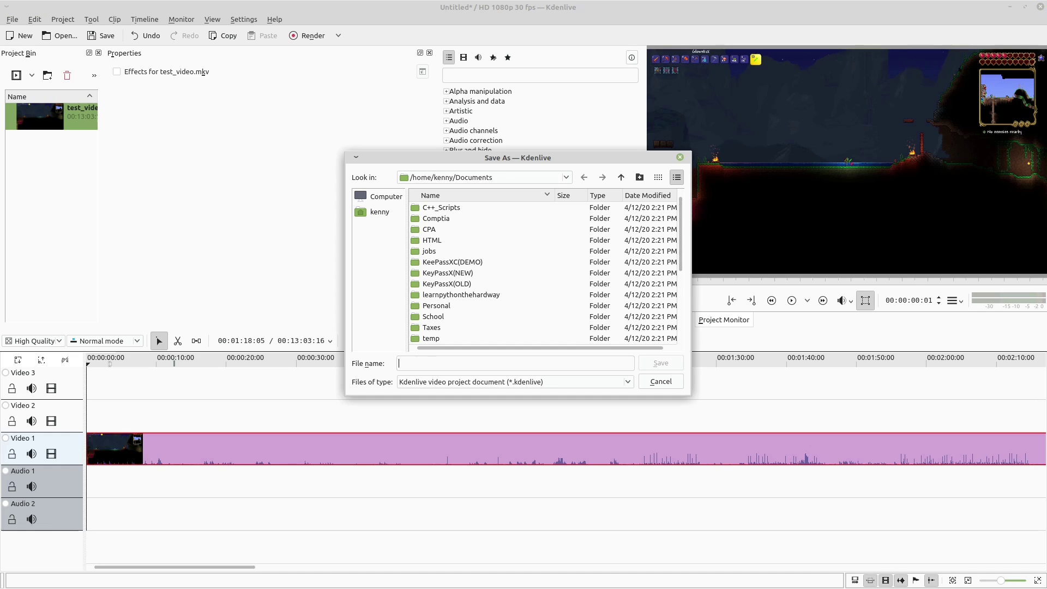
pyautogui.write('test')
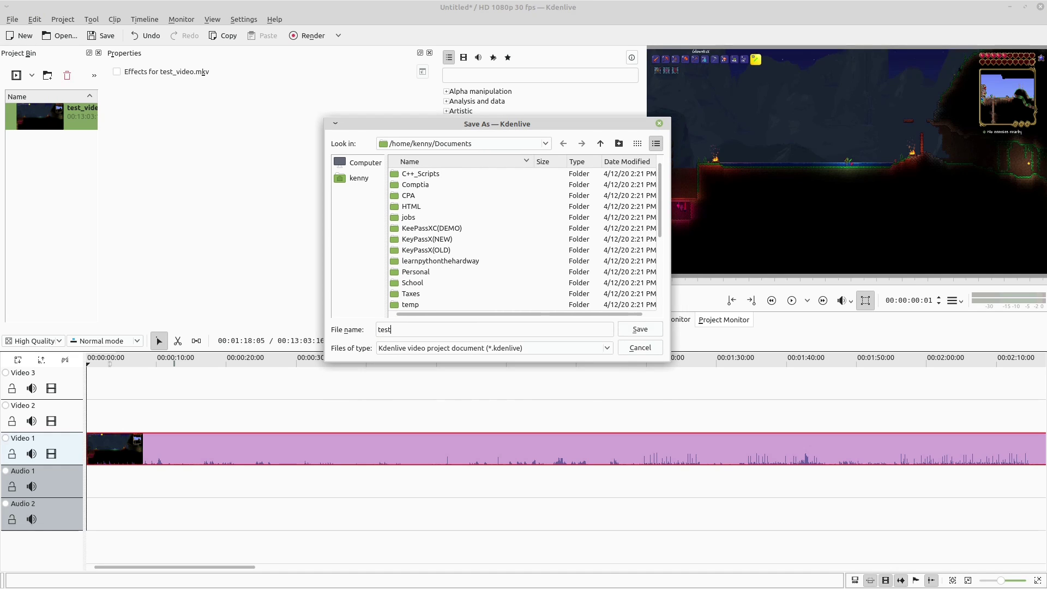
pyautogui.press('Return')
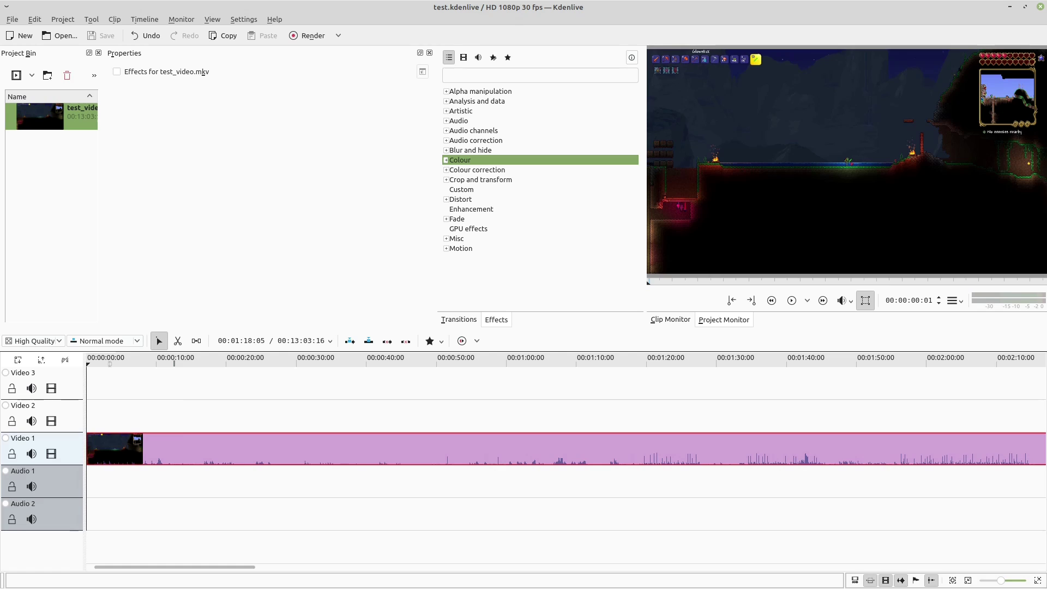
# Step: Point the FFmpeg, FFplay, FFprobe and Melt paths to /usr/bin and the MLT profiles folder to /usr/share/mlt/profiles/, and accept the settings
pyautogui.click(338, 35)
pyautogui.click(338, 35)
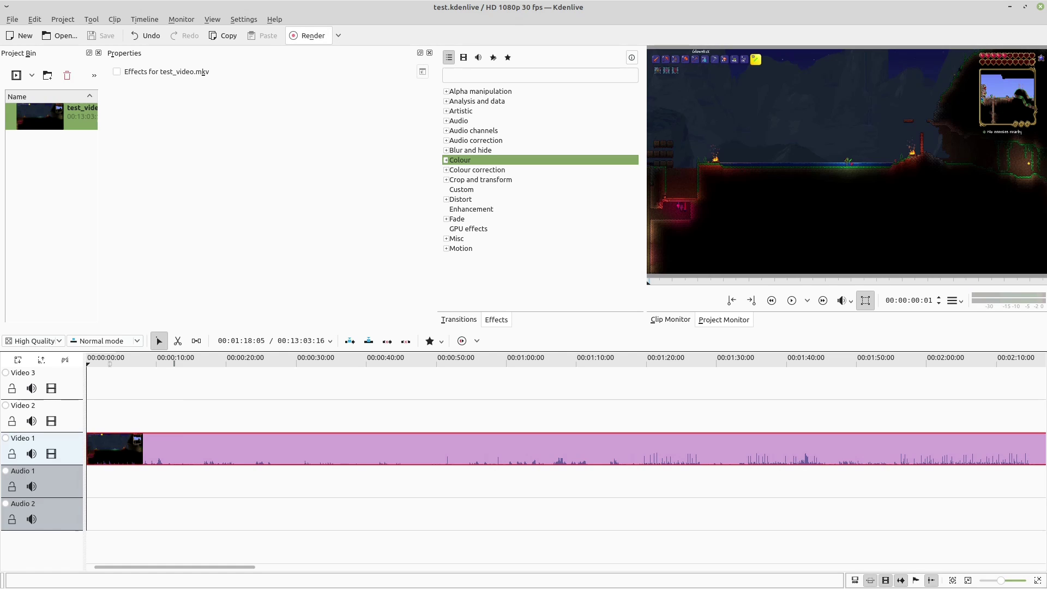
pyautogui.hotkey('alt', 's')
pyautogui.press('Down')
pyautogui.press('Down')
pyautogui.press('Down')
pyautogui.press('Return')
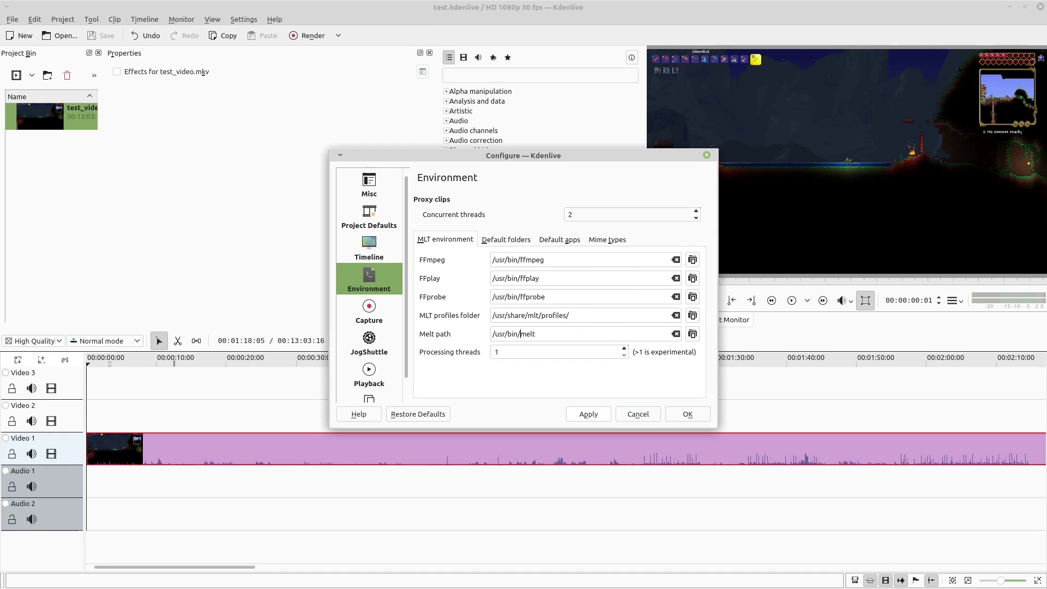
pyautogui.hotkey('alt', 'a')
pyautogui.press('Return')
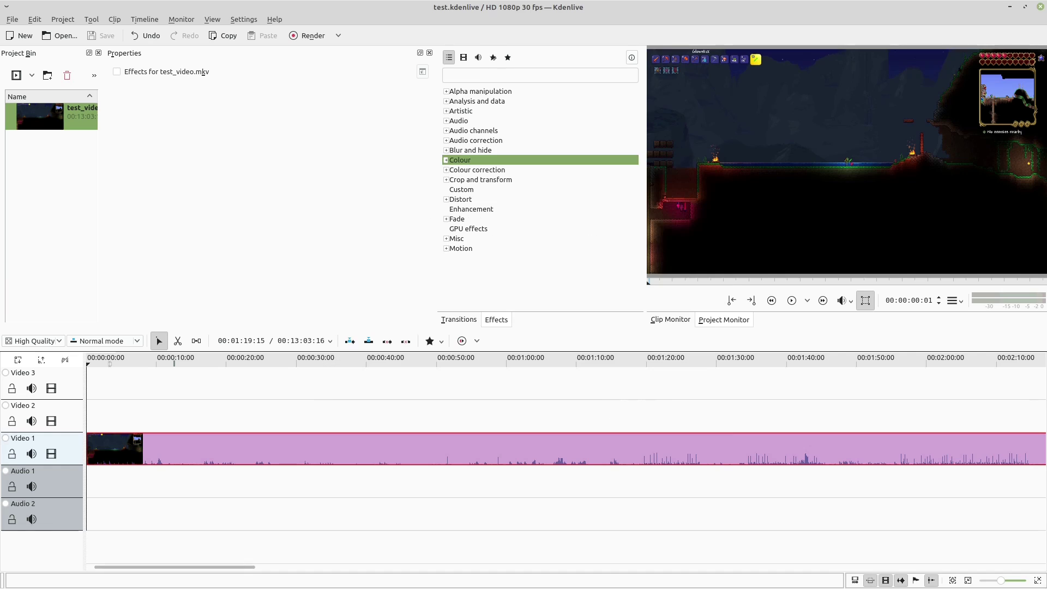
# Step: Return from the browser to Kdenlive, check the MLT environment paths in its configuration and close the dialog
pyautogui.press('super+Down')
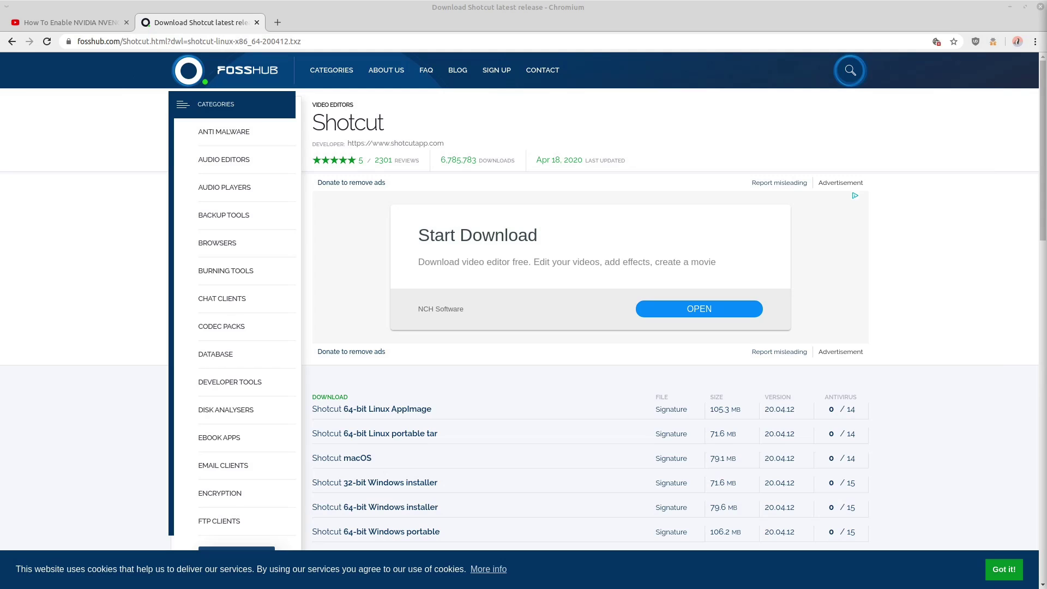
pyautogui.click(976, 42)
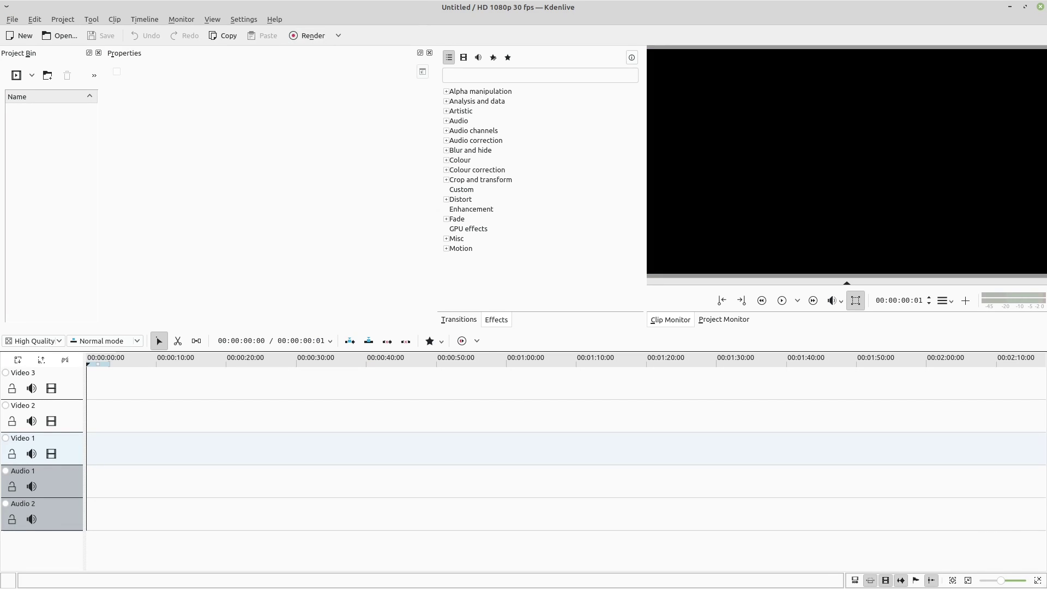
pyautogui.click(244, 19)
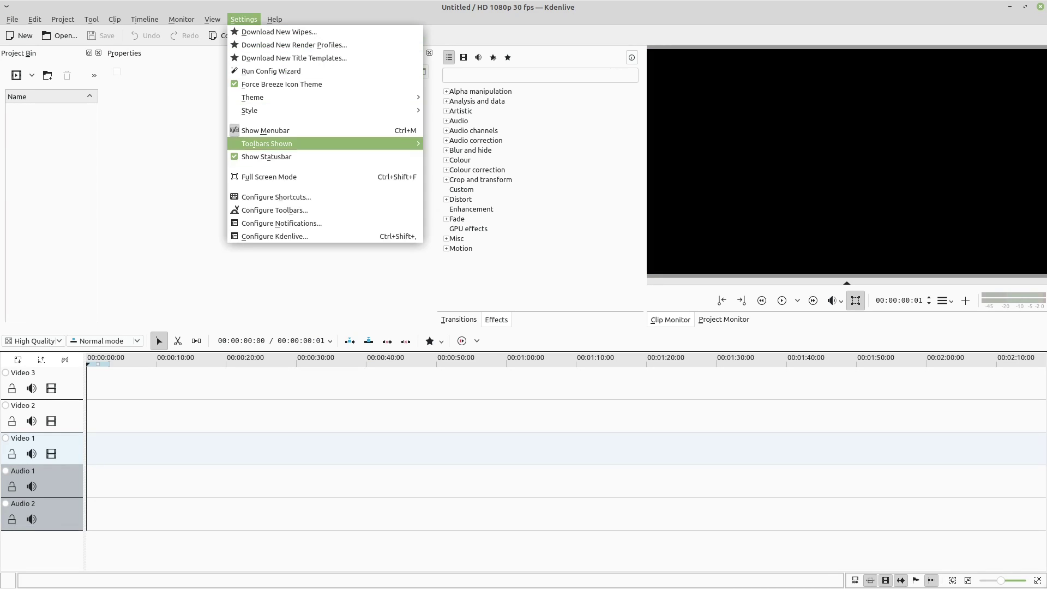
pyautogui.click(274, 236)
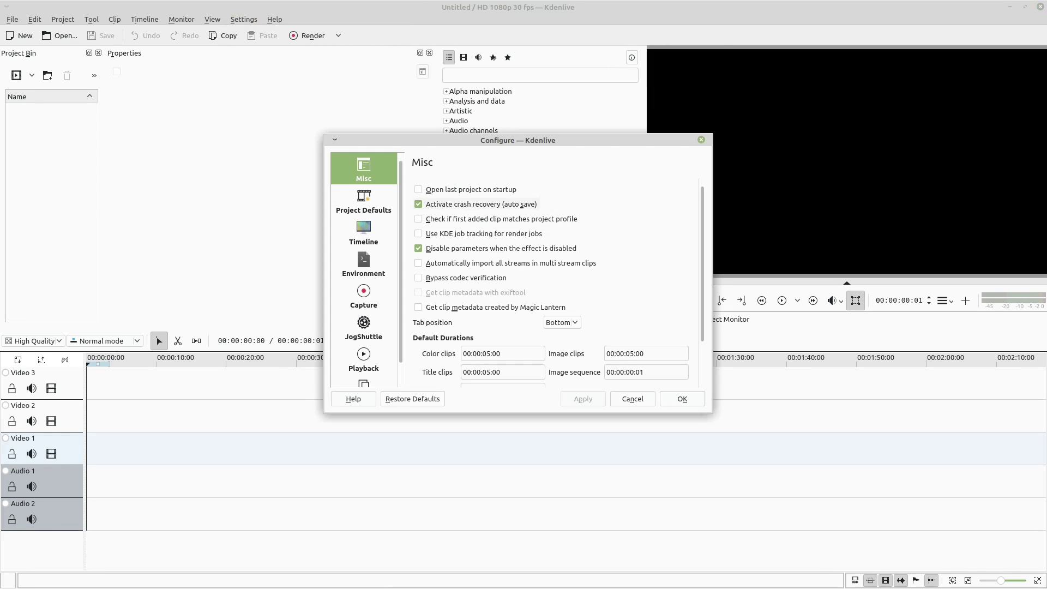
pyautogui.click(363, 264)
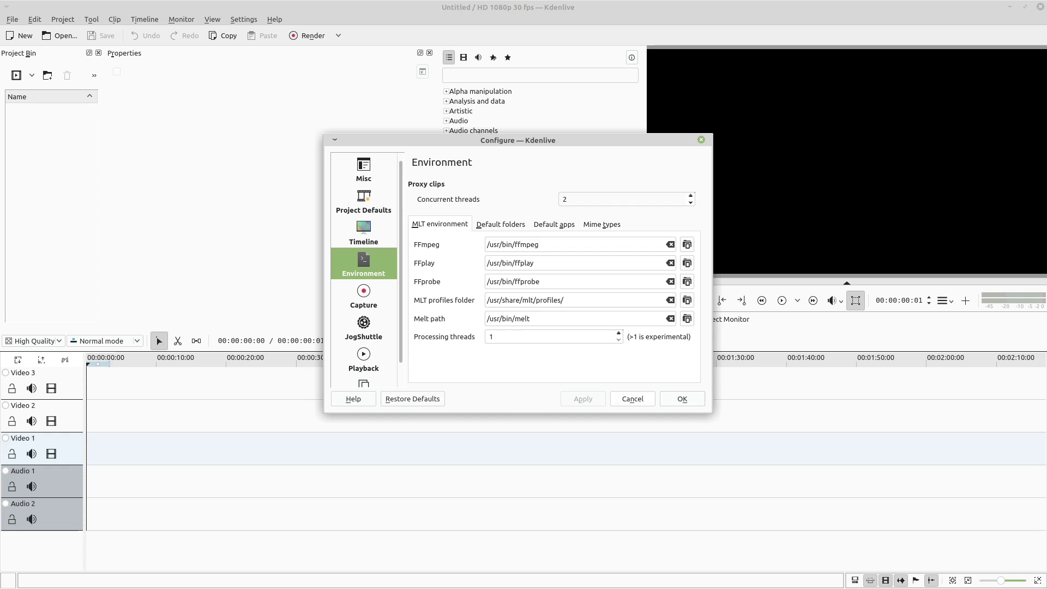
pyautogui.press('Escape')
# Step: Open the saved project test.kdenlive from the Documents folder
pyautogui.hotkey('alt', 'f')
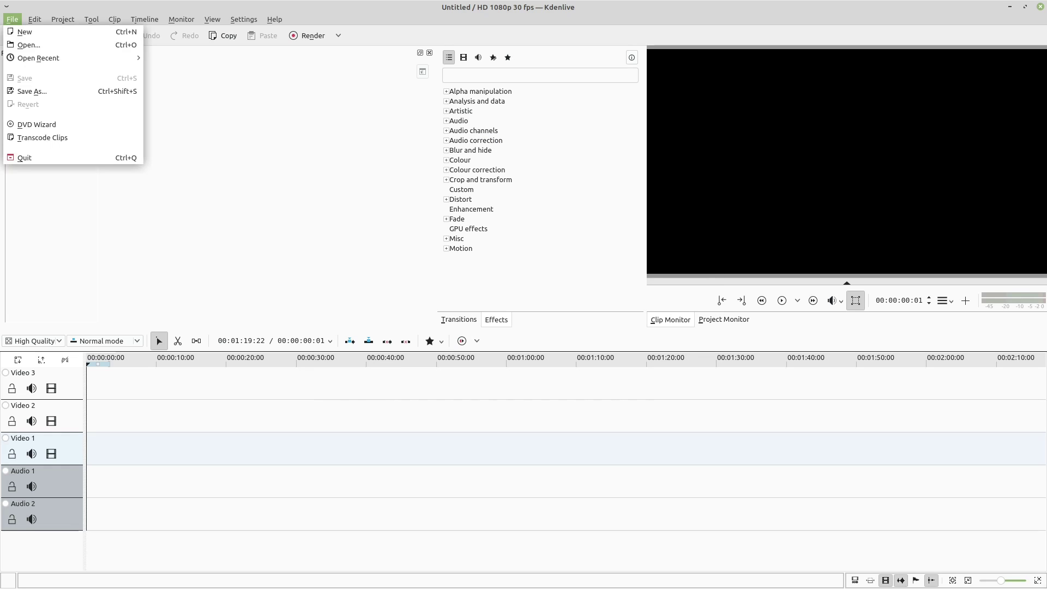
pyautogui.press('Down')
pyautogui.press('Return')
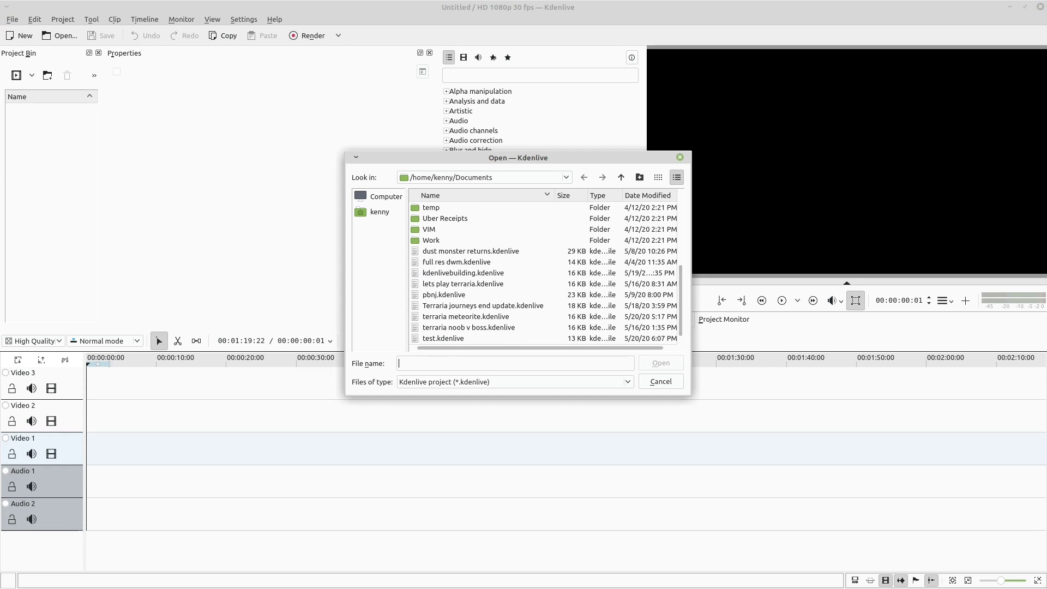
pyautogui.doubleClick(443, 339)
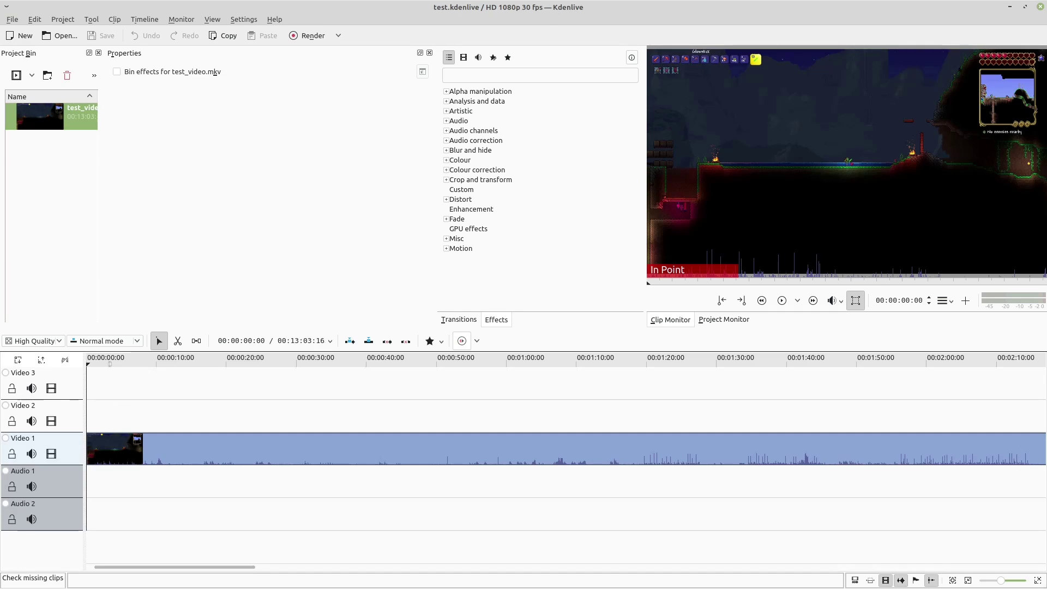
# Step: Set the render output file to testfileCPU.mp4 in the Documents folder and start rendering the full project
pyautogui.click(309, 35)
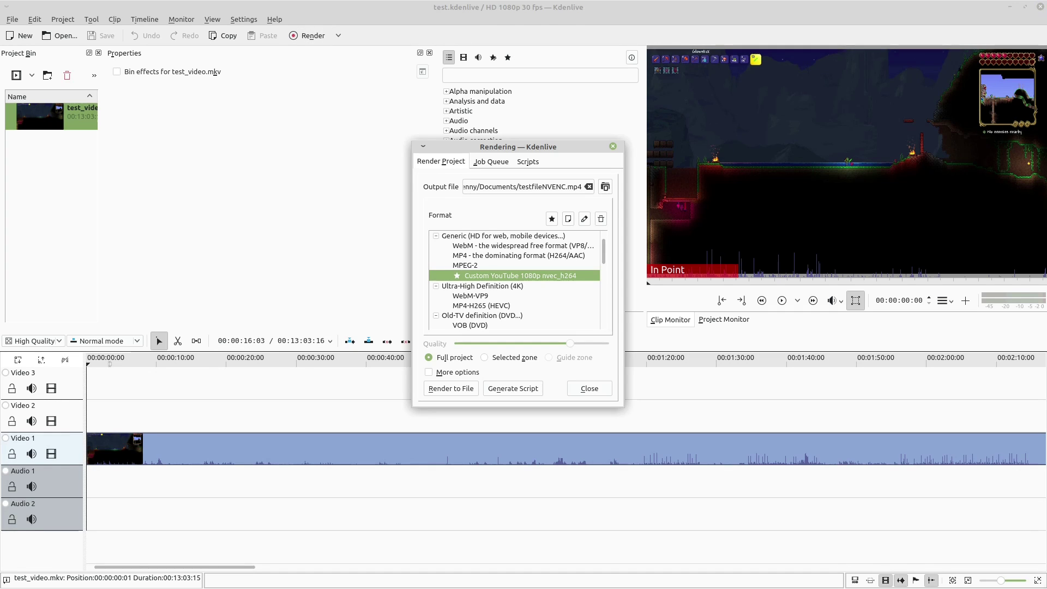
pyautogui.click(567, 186)
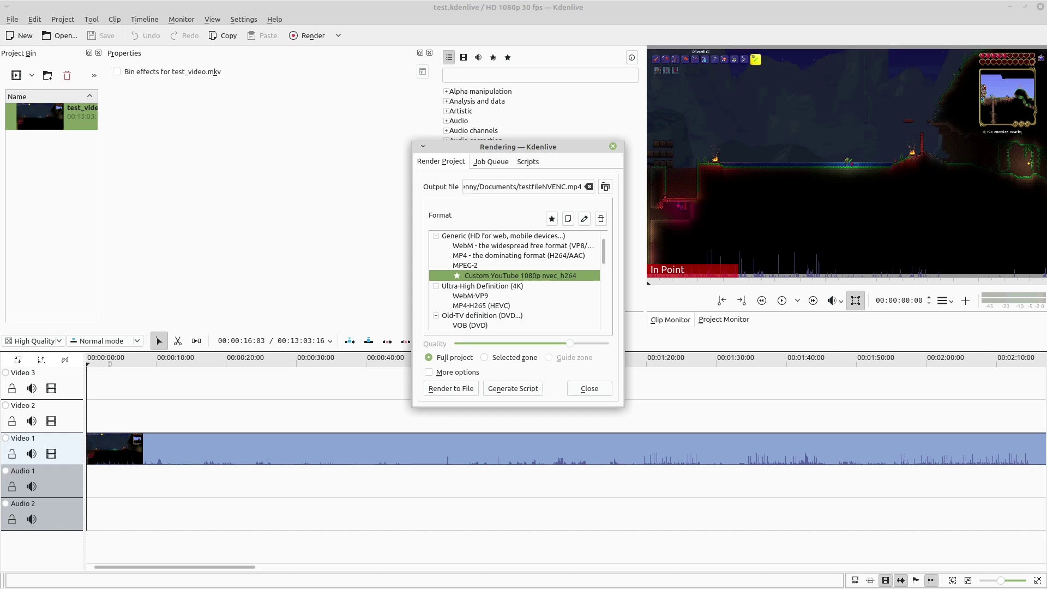
pyautogui.hotkey('shift', 'Left')
pyautogui.hotkey('shift', 'Left')
pyautogui.hotkey('shift', 'Left')
pyautogui.hotkey('shift', 'Left')
pyautogui.hotkey('shift', 'Left')
pyautogui.write('CPU')
pyautogui.press('Return')
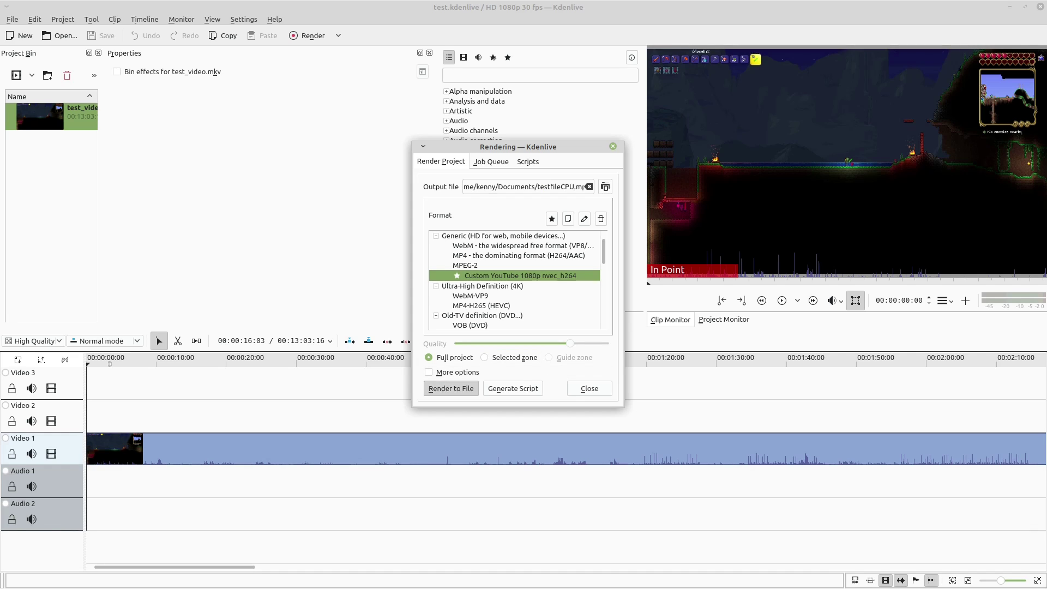